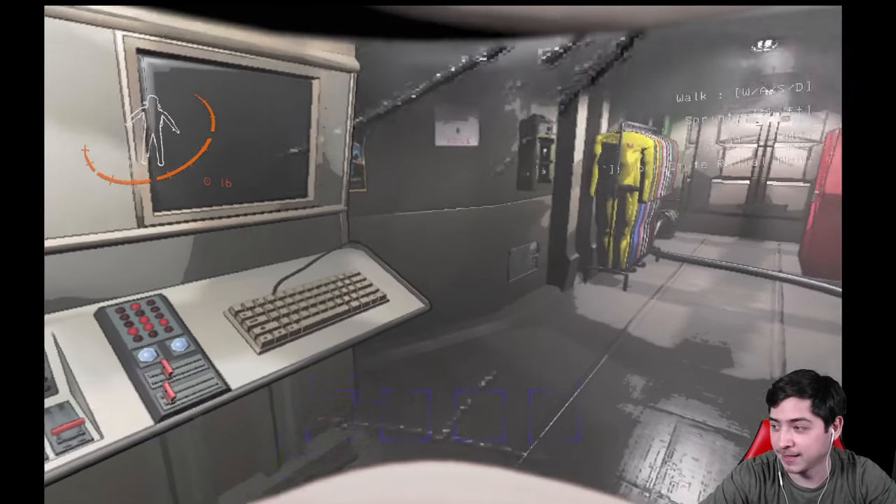
Walk through the ship past the desk monitors and line up at the wall terminal
key("w")
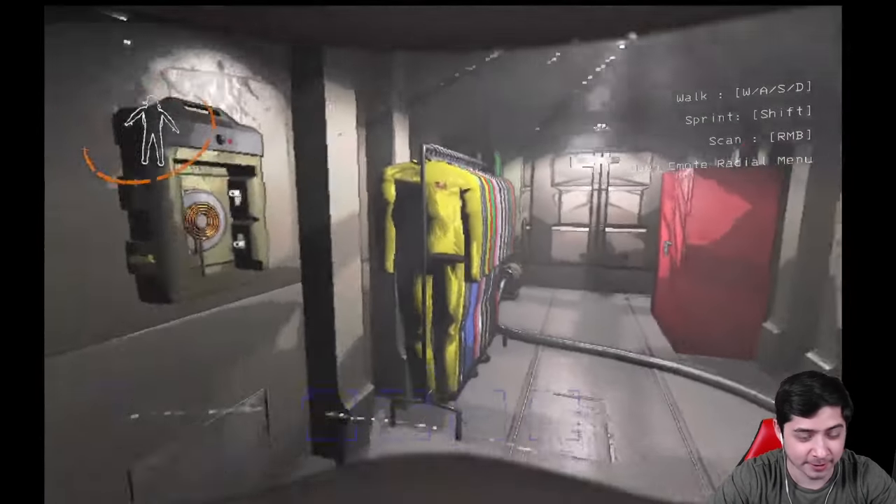
key("w")
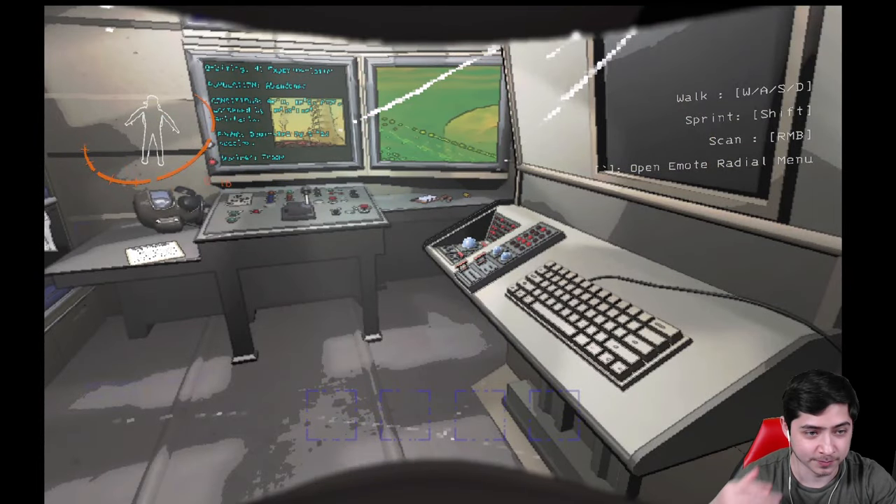
key("s")
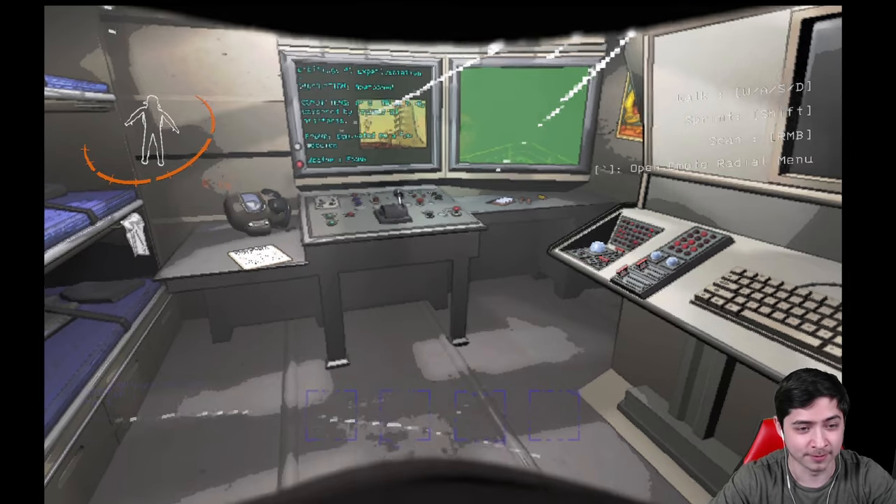
key("w")
key("s")
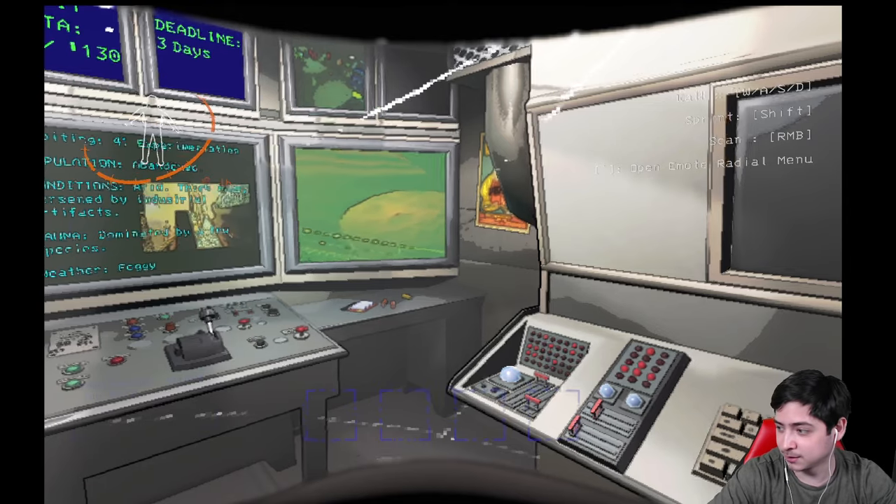
key("w")
key("a")
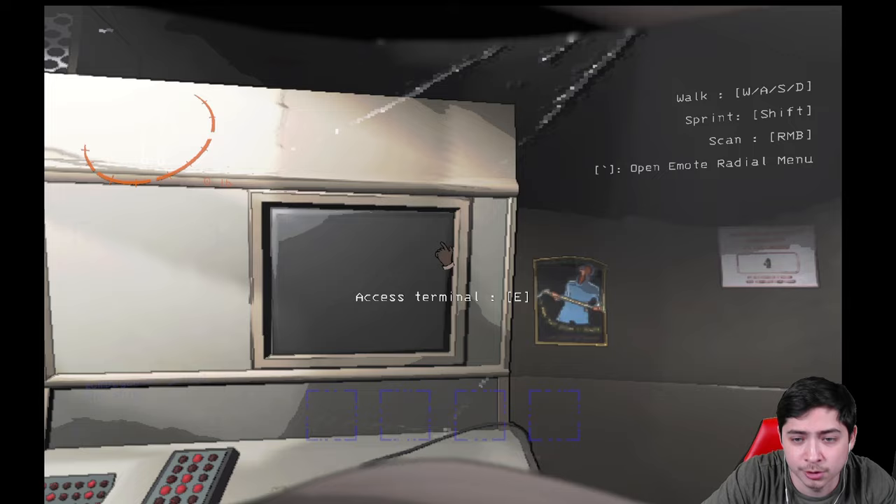
left_click_drag(444, 254, 155, 133)
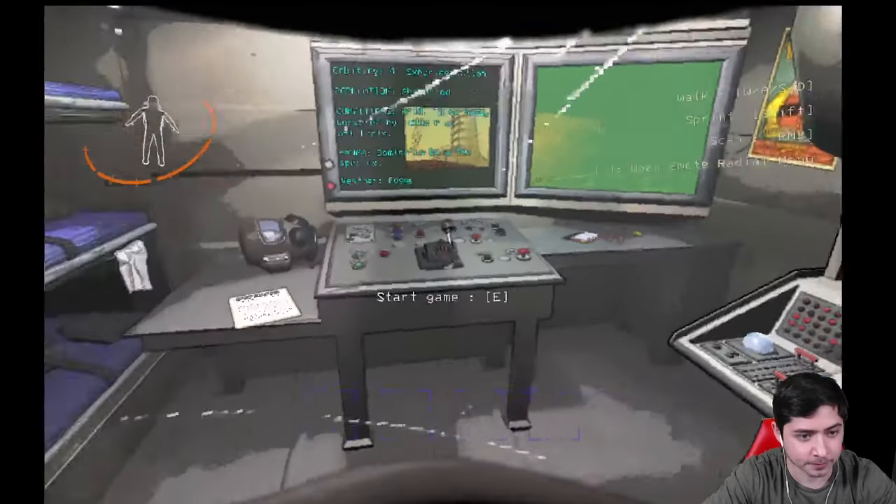
type("e")
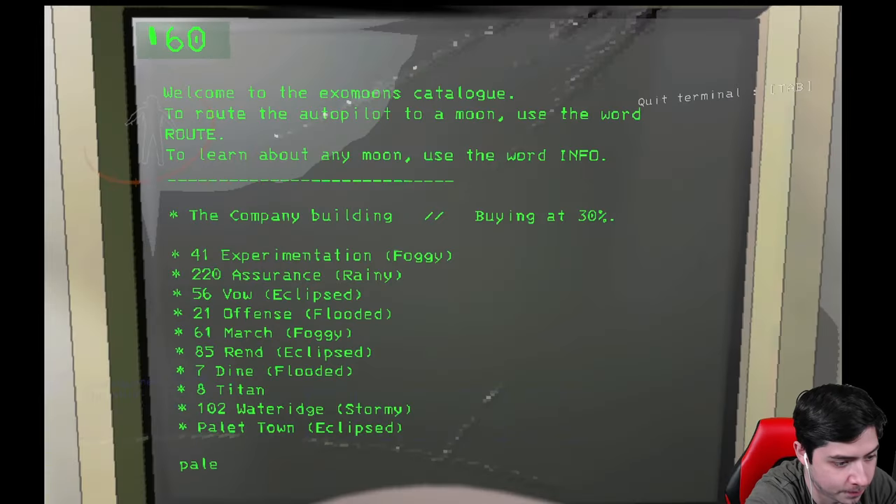
type("t to")
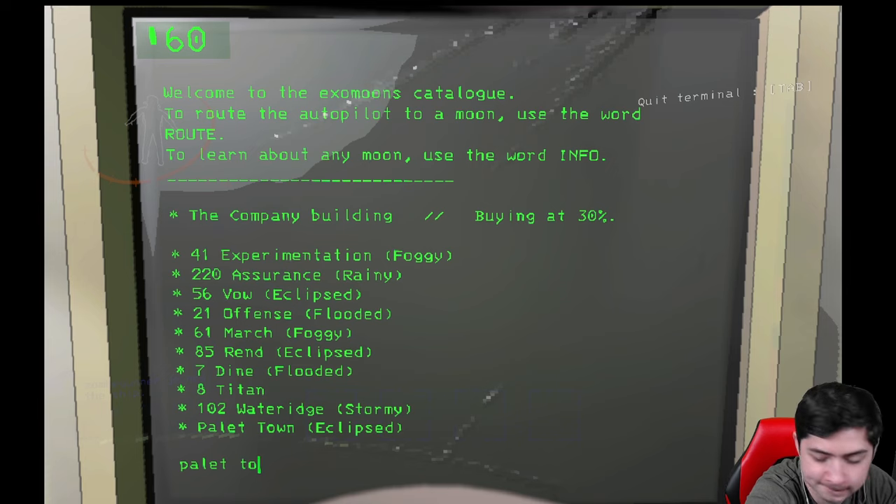
type("wn")
Route the autopilot to Palet Town, confirm the fee, and leave the terminal
key("Return")
type("co")
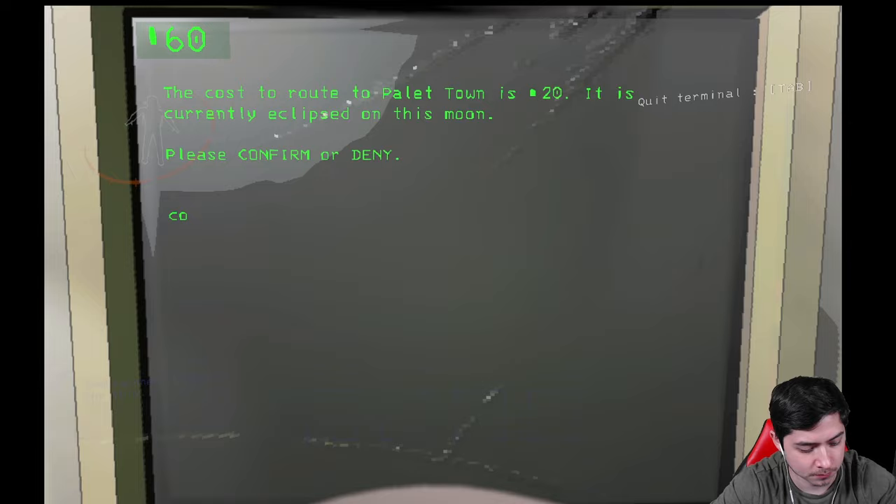
type("nfirm")
key("Return")
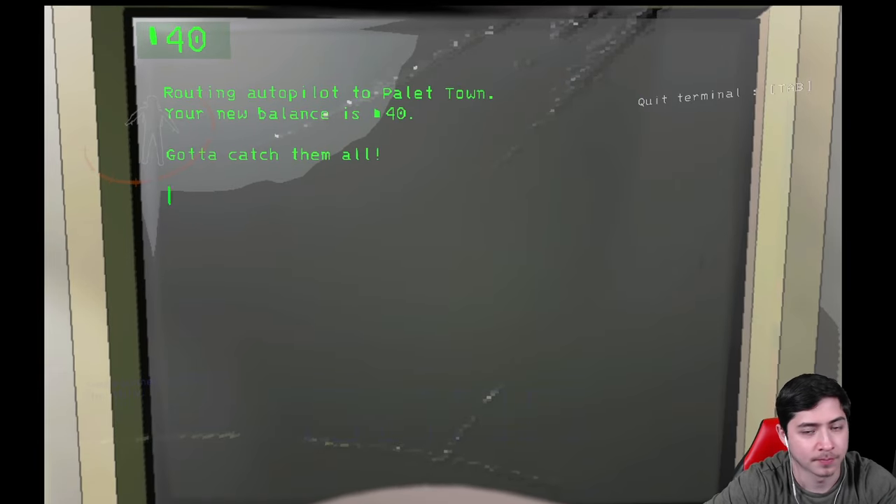
key("Tab")
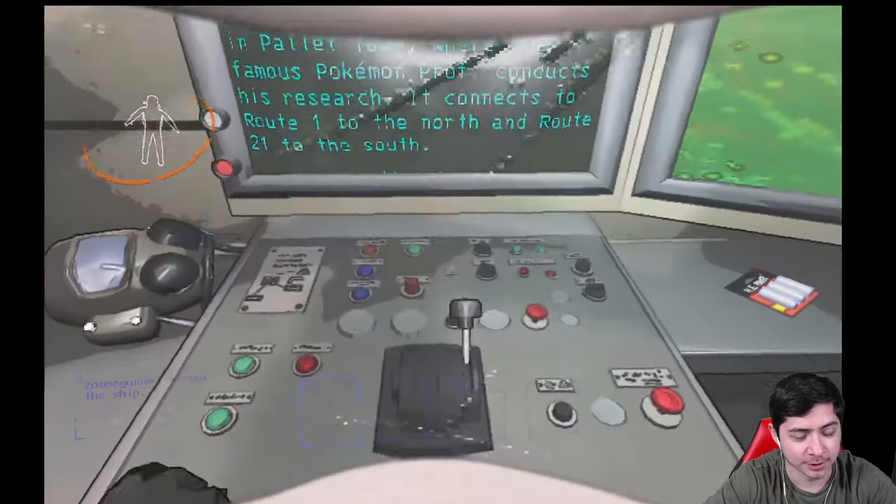
Pull the ship lever to start the game and land on the moon
key("e")
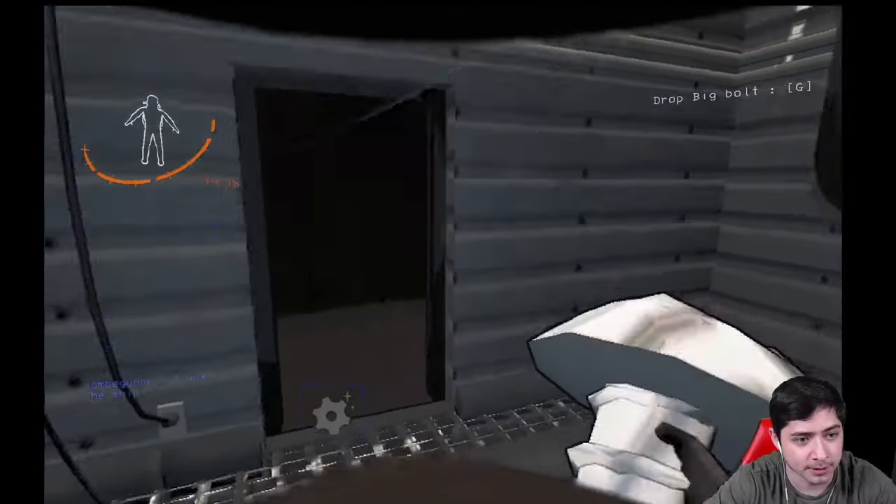
Open the facility door and step out onto the moon carrying the big bolt
key("e")
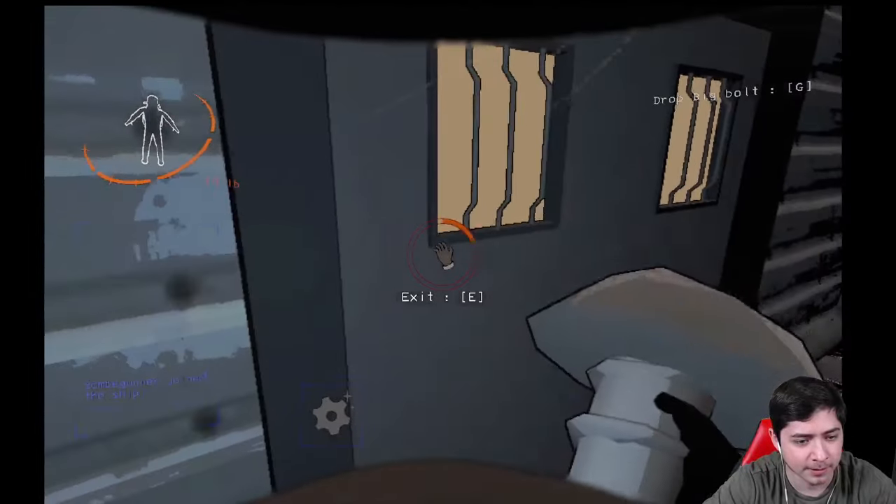
key("e")
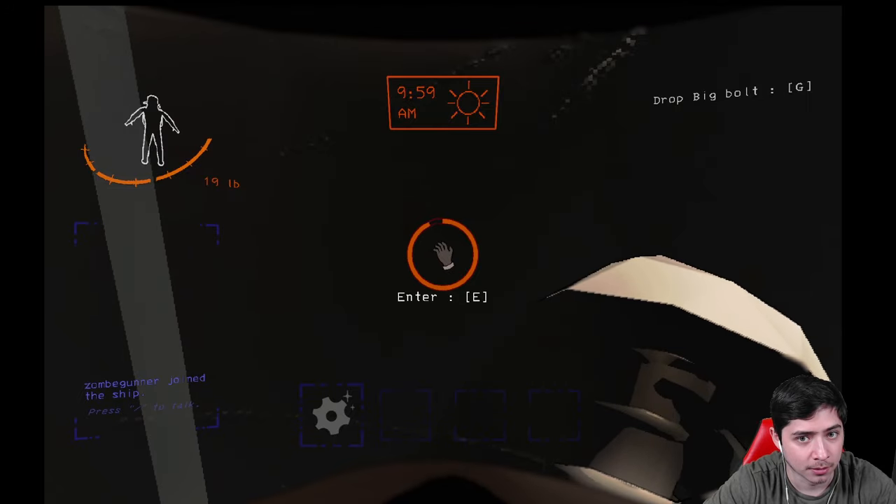
Go back inside the facility building to look for more scrap
key("e")
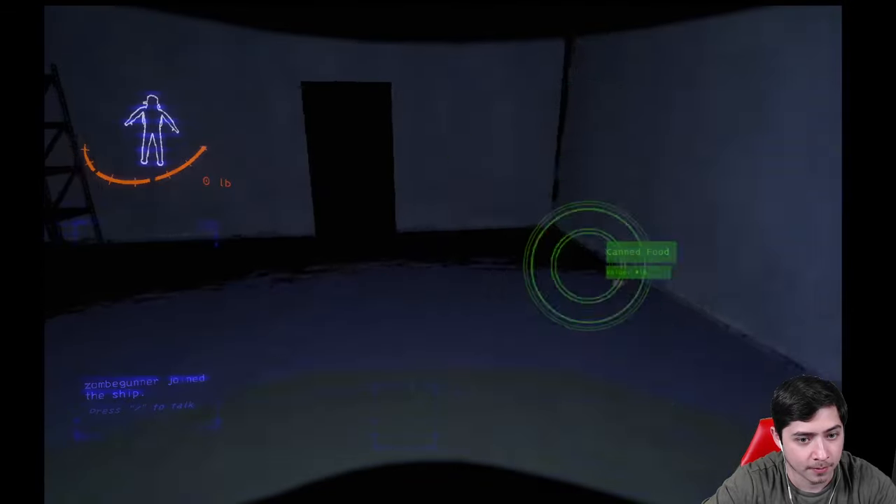
Pick up the canned food and open the doors into the brick corridor and catwalk
key("e")
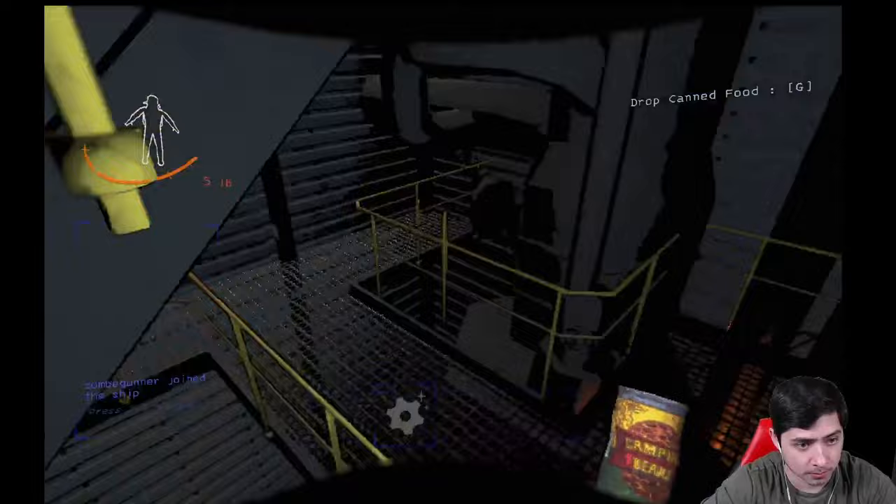
key("e")
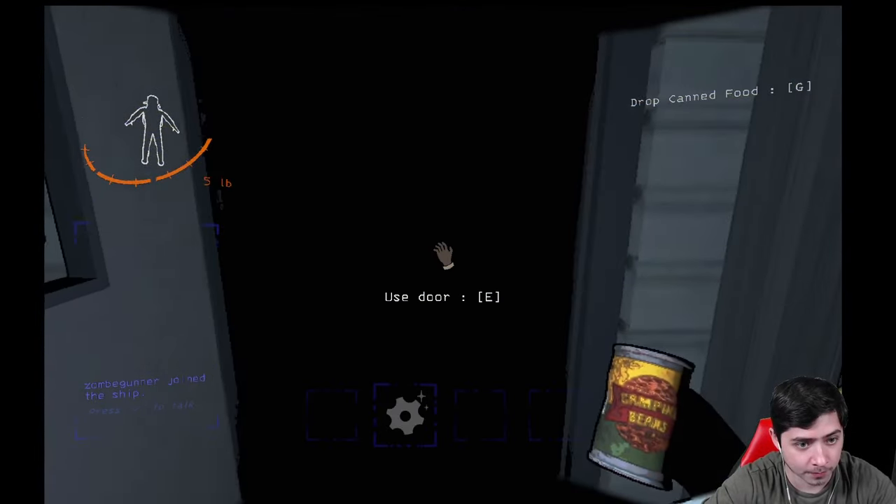
key("w")
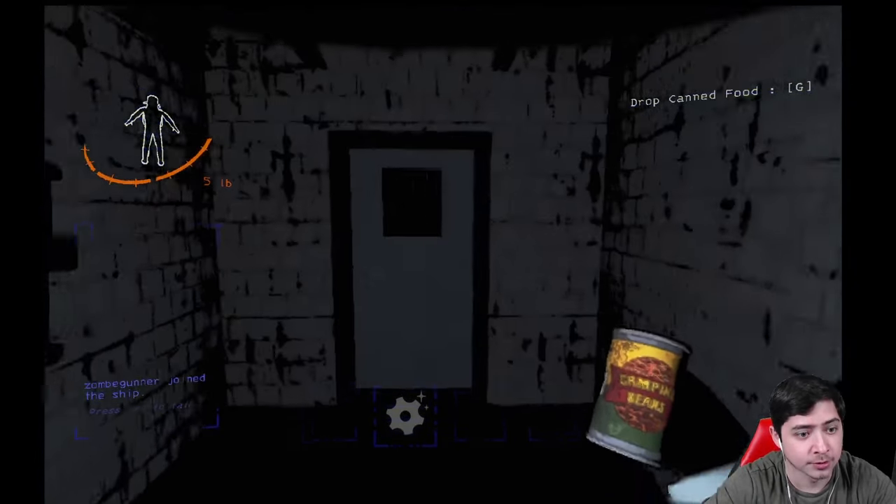
key("e")
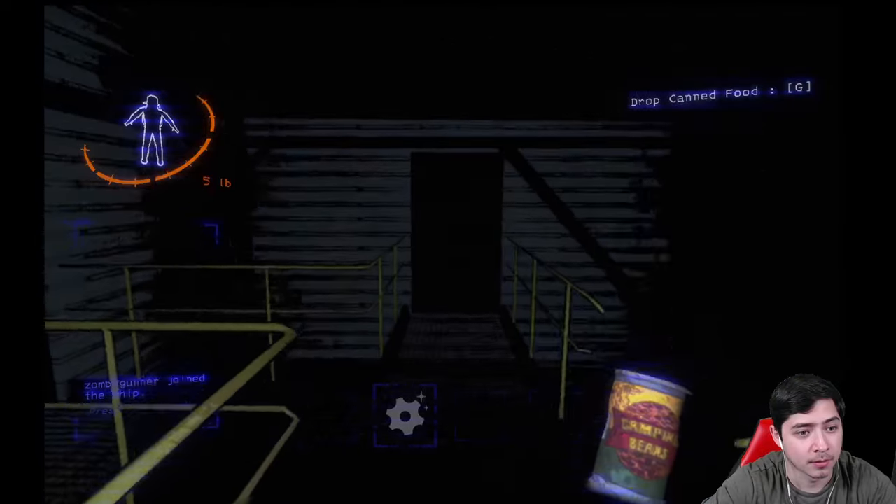
Walk back through the corridor, over the staircases, and exit the building toward the ship
key("w")
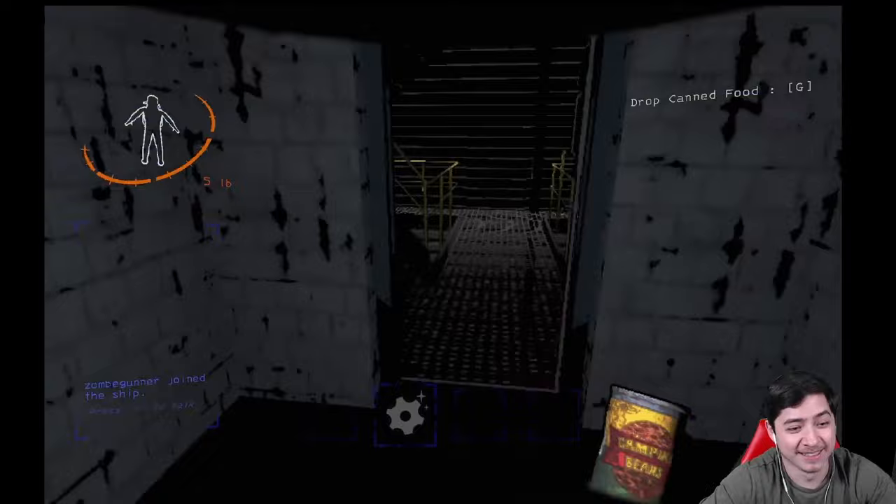
key("w")
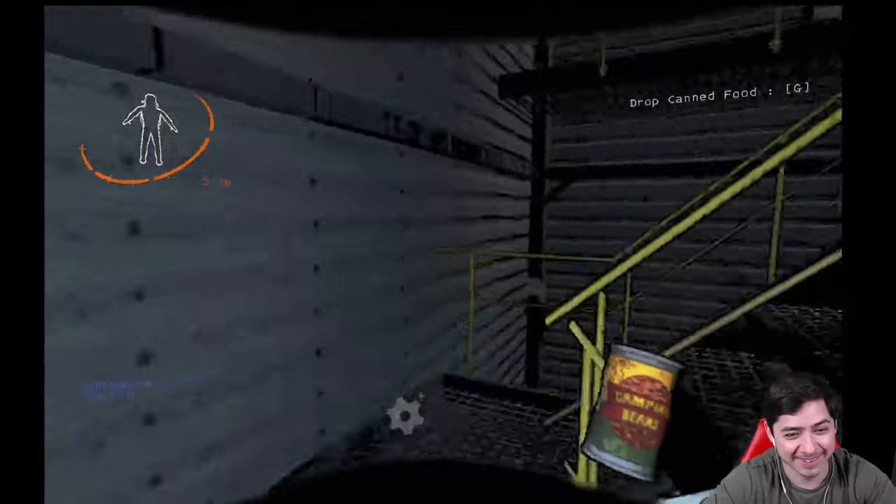
key("w")
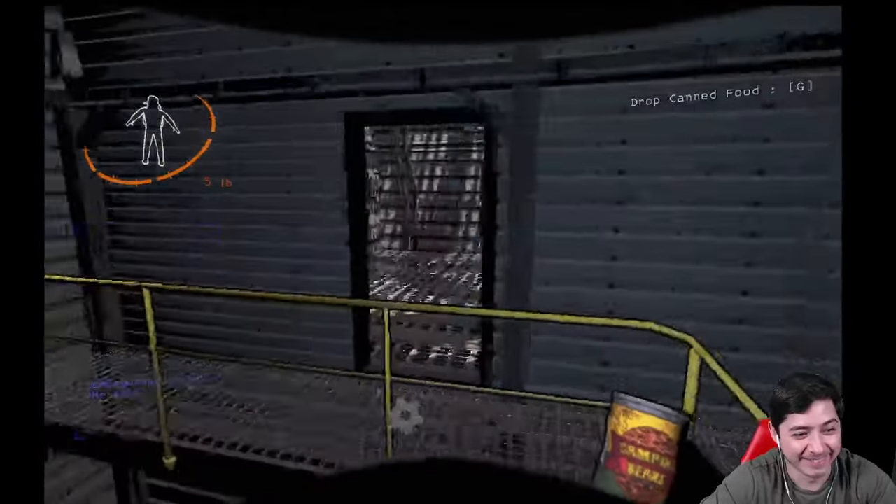
key("w")
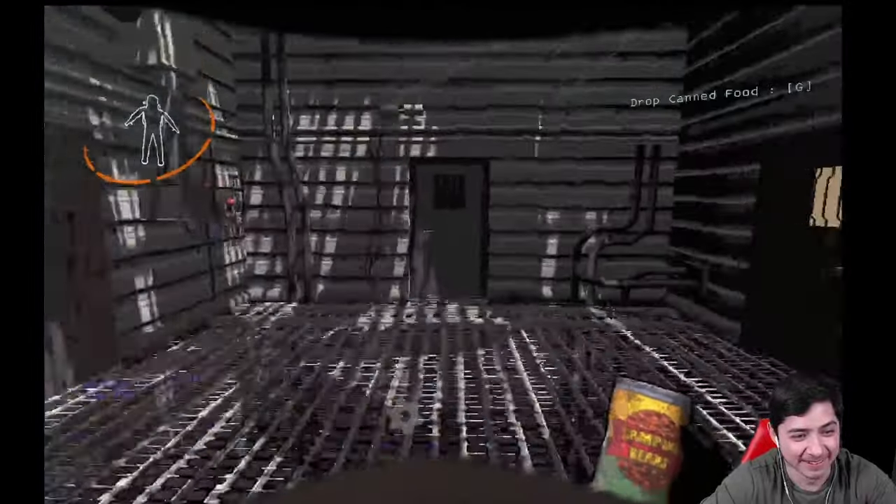
key("w")
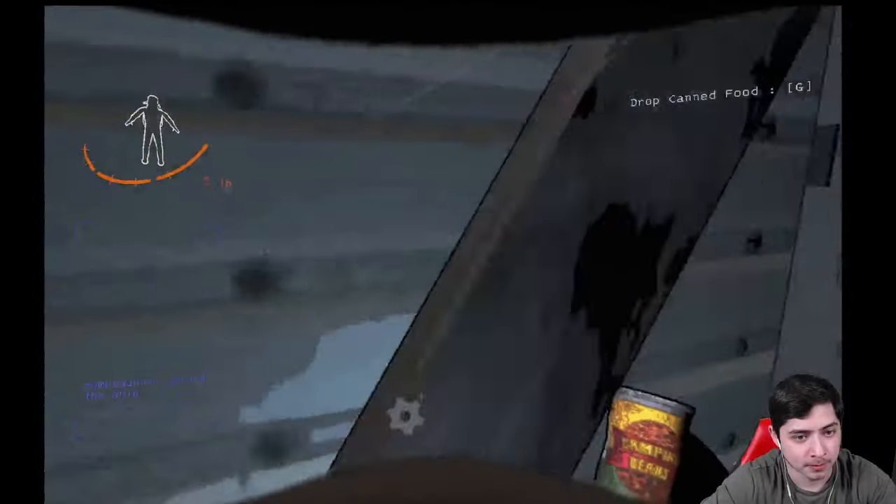
key("w")
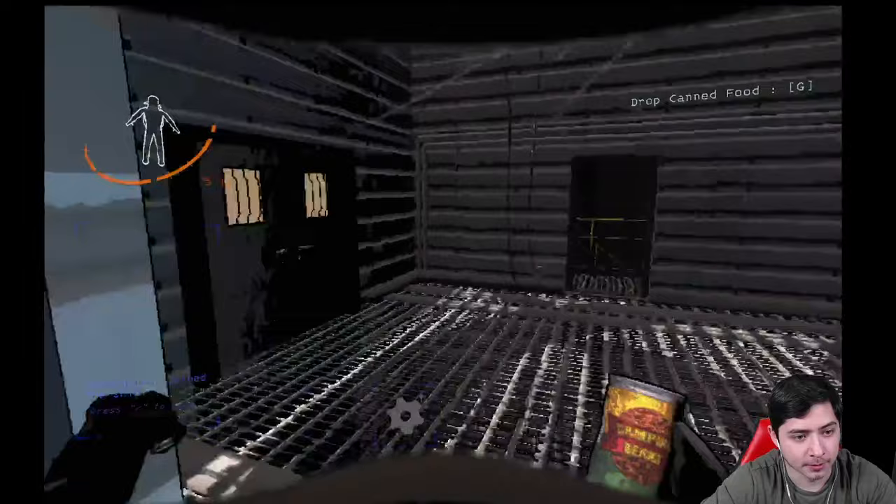
key("e")
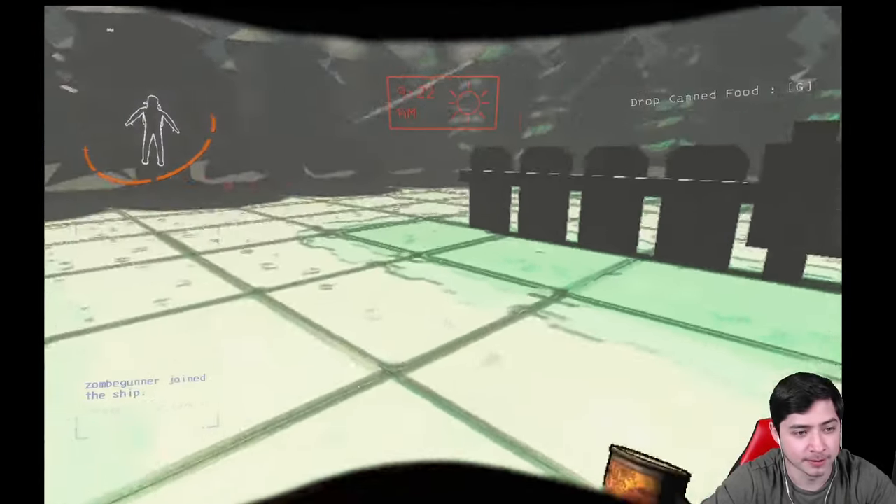
key("w")
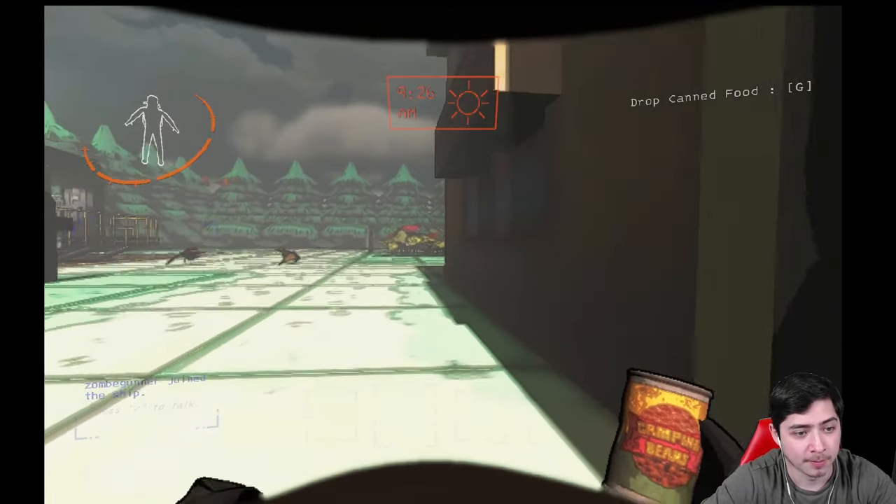
key("w")
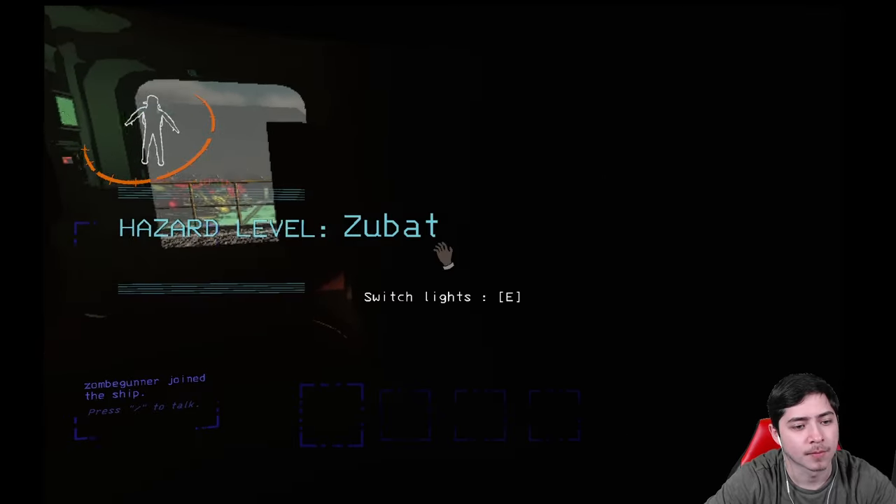
Leave the ship, cross town into the building, and grab the Large axle on the catwalk
key("w")
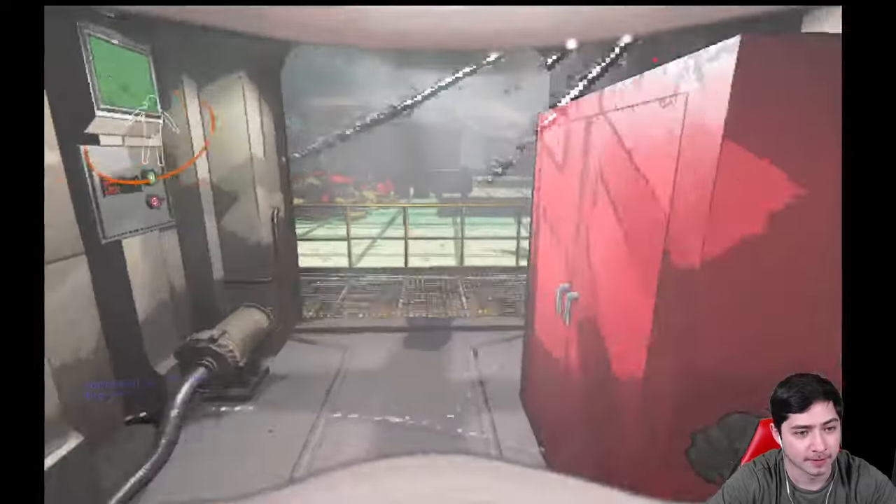
key("w")
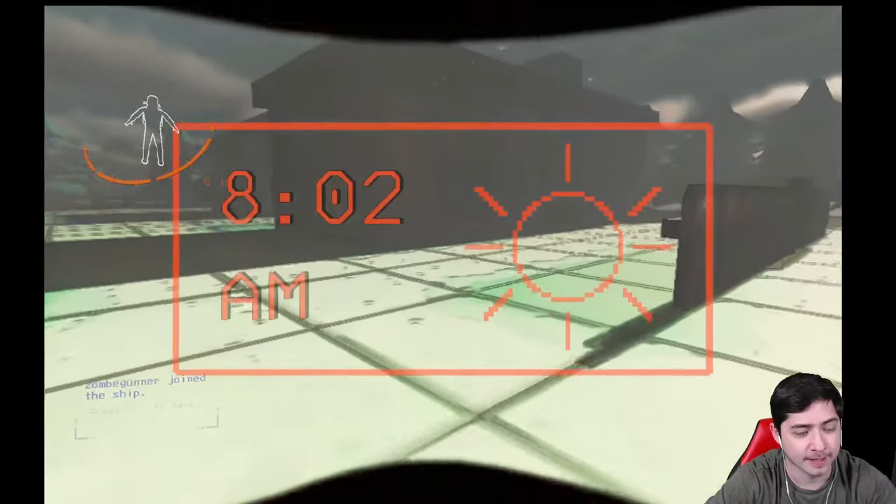
key("w")
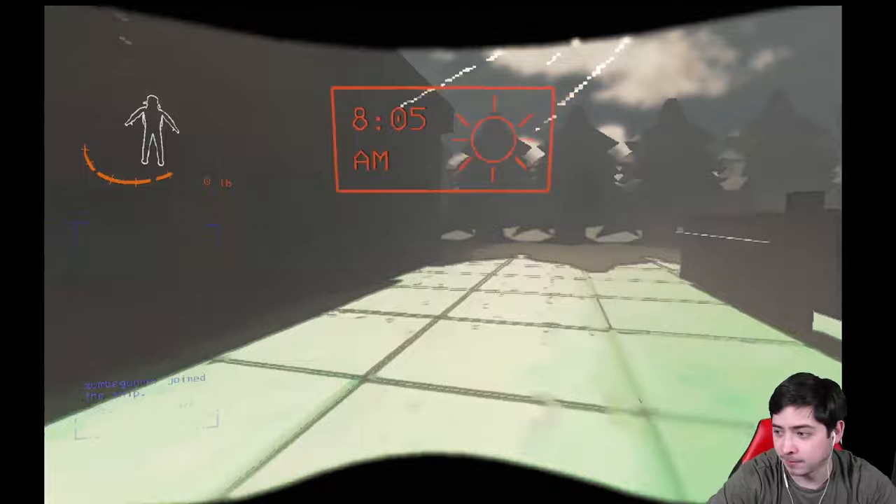
key("w")
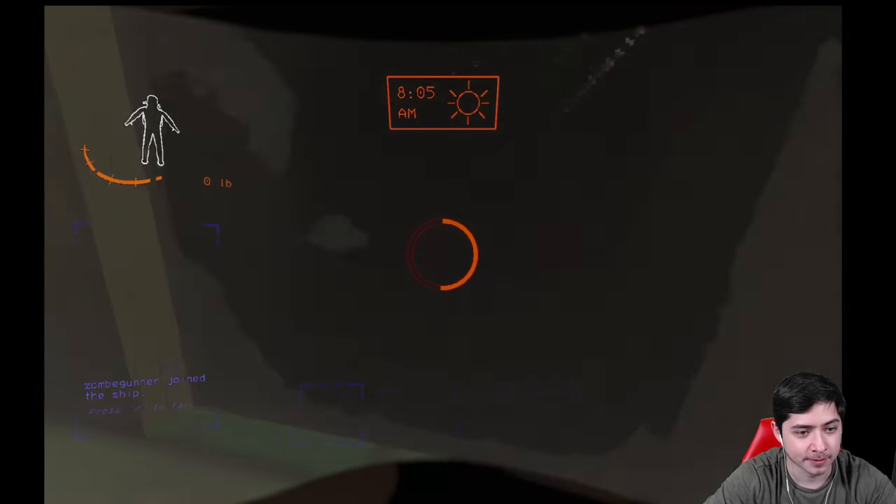
key("w")
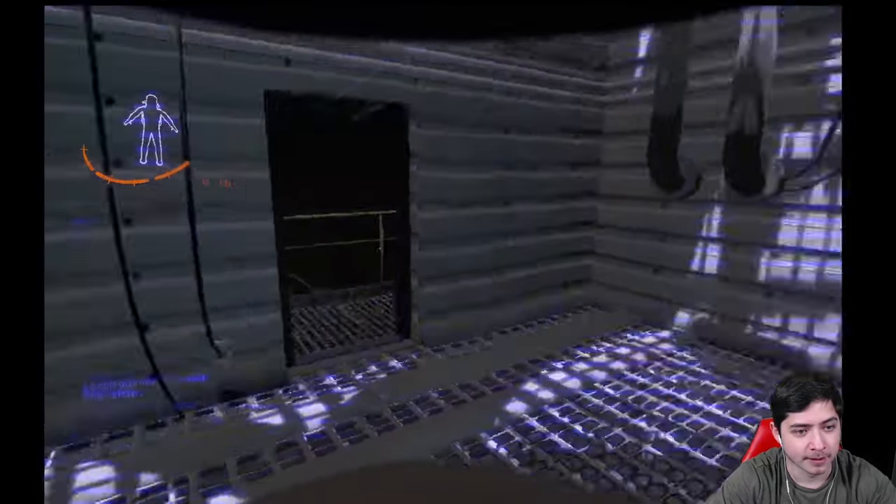
key("w")
key("e")
key("w")
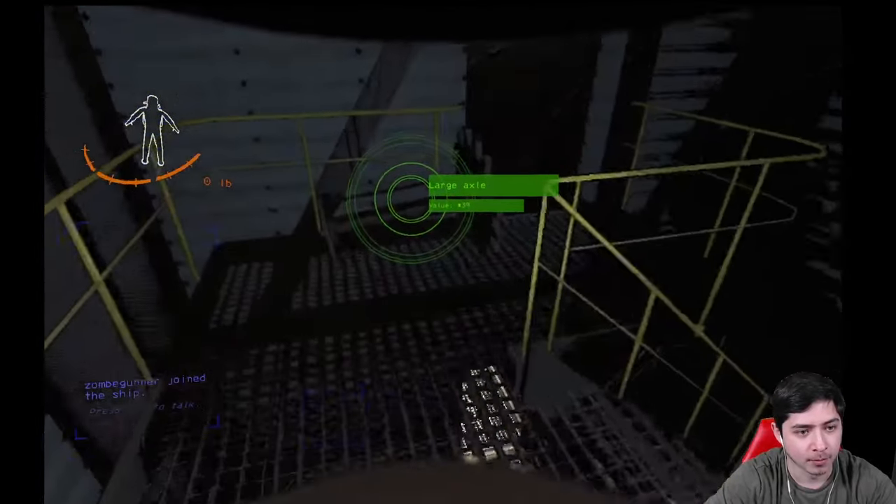
key("e")
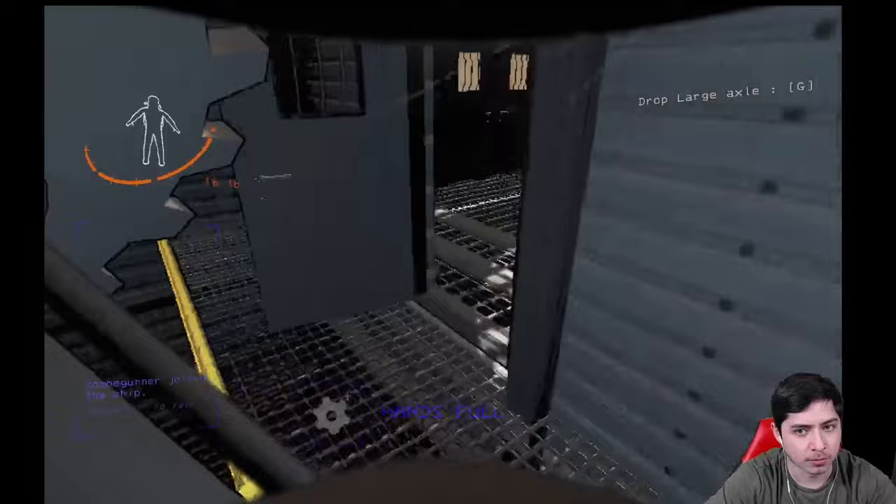
Carry the Large axle out of the building to the ship and drop it inside
key("w")
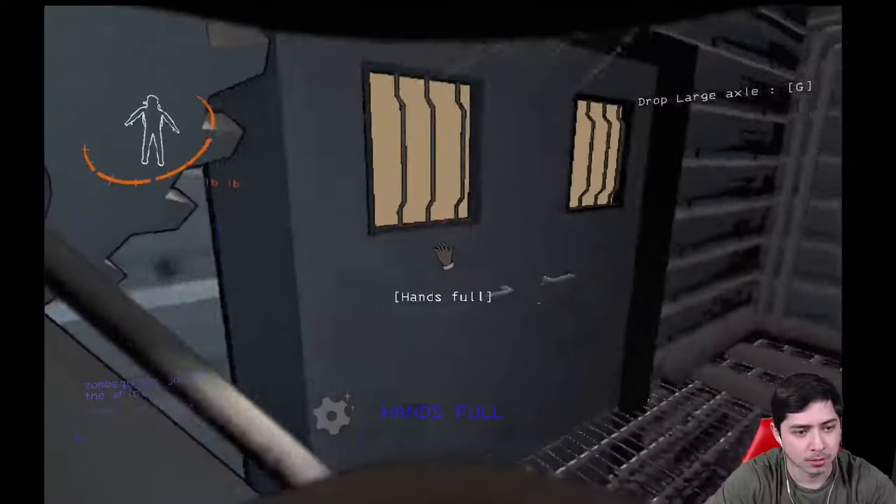
key("e")
key("w")
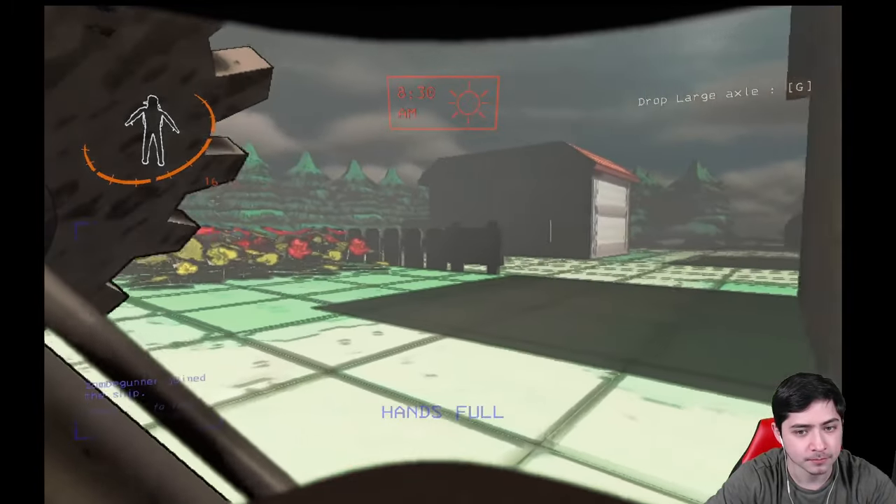
key("w")
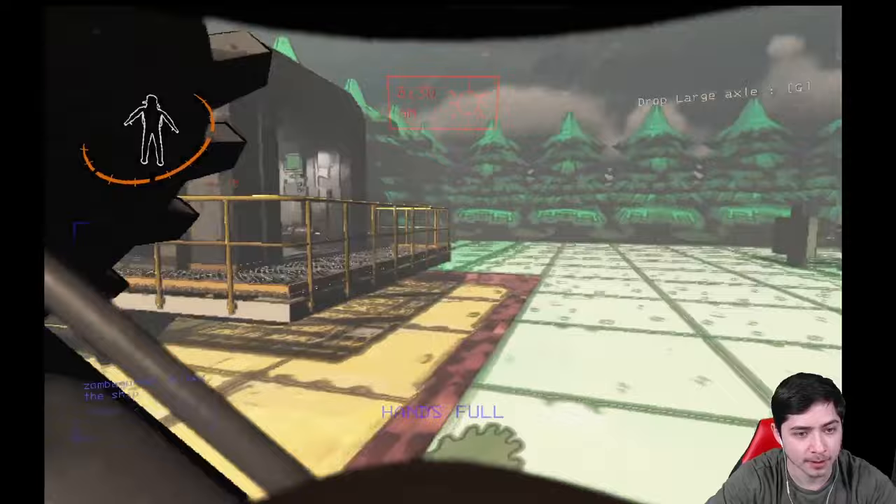
key("w")
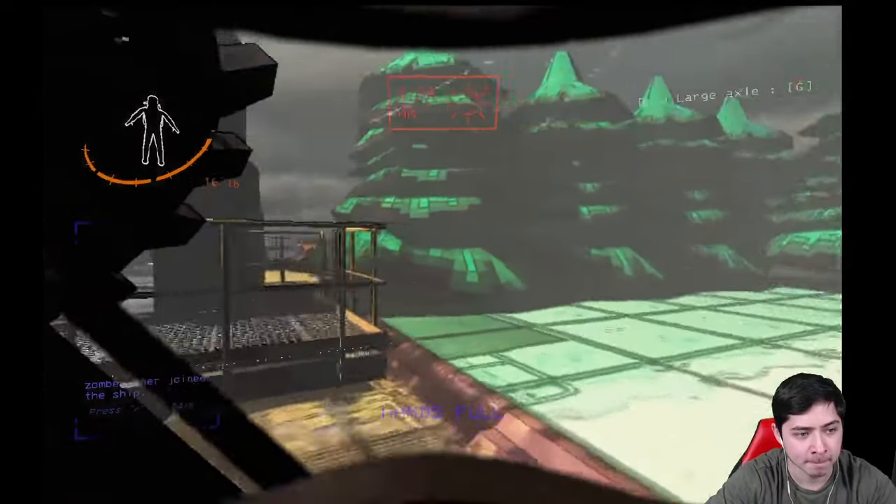
key("w")
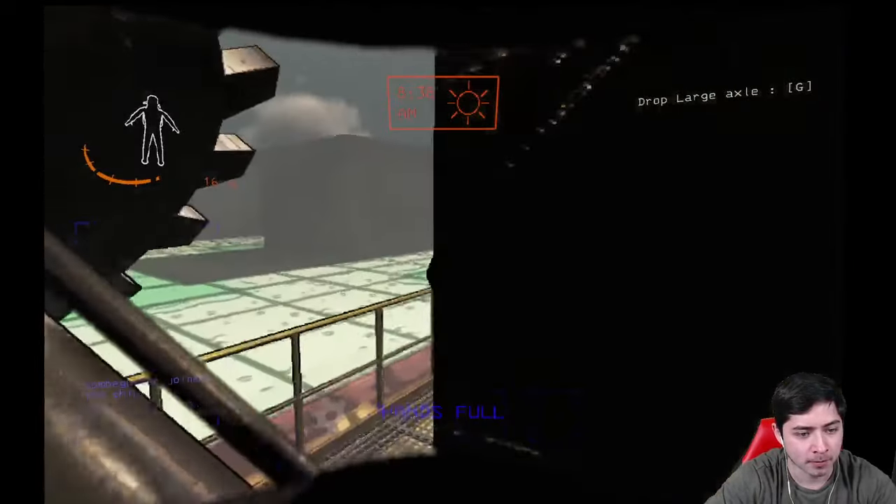
key("w")
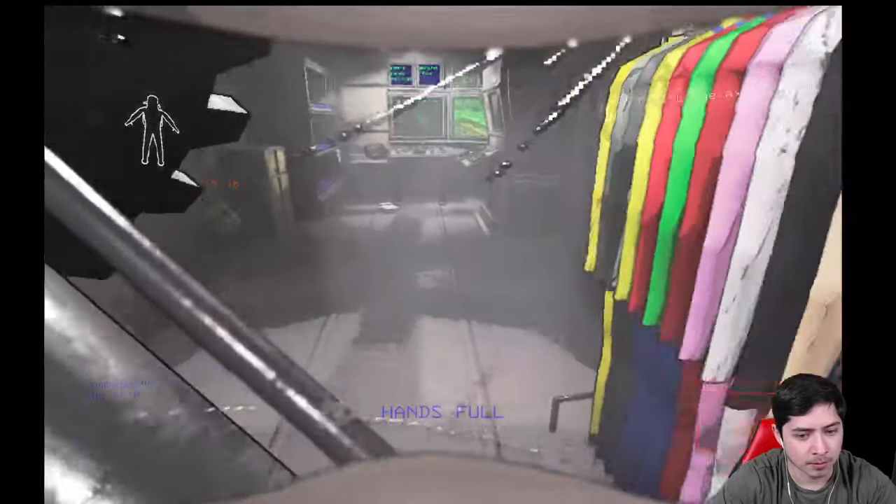
key("g")
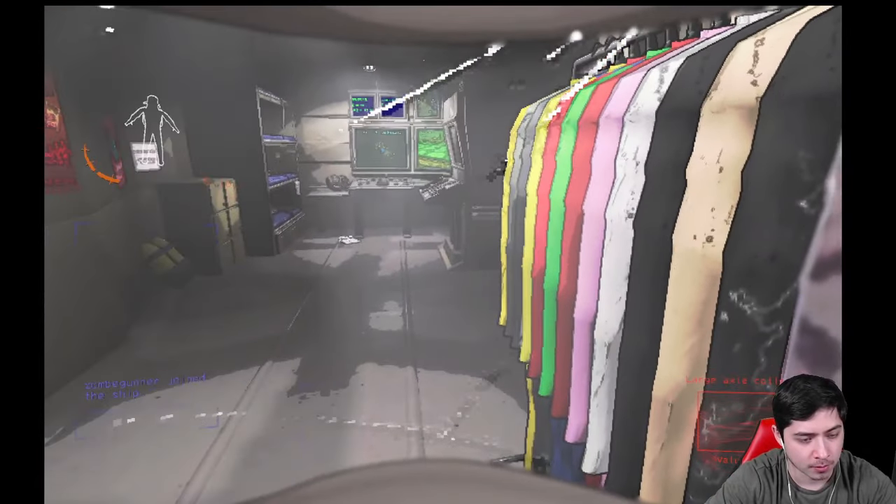
Head back out of the ship and walk over to the house door
key("w")
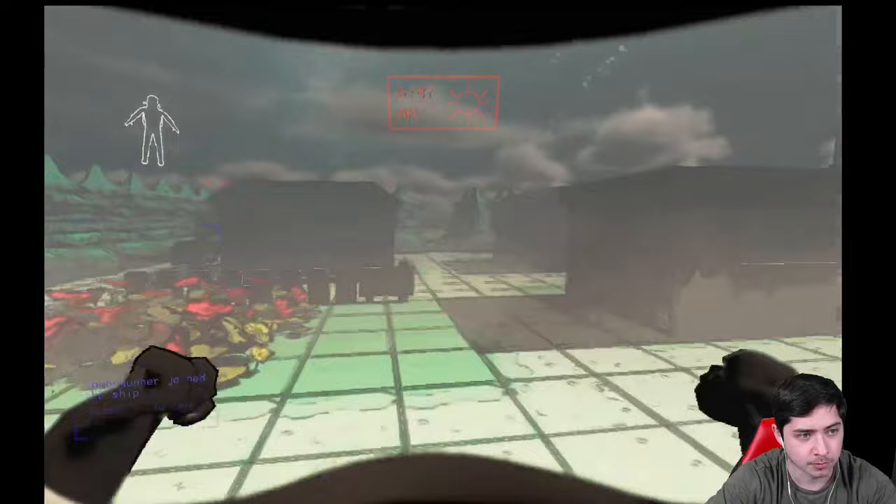
key("w")
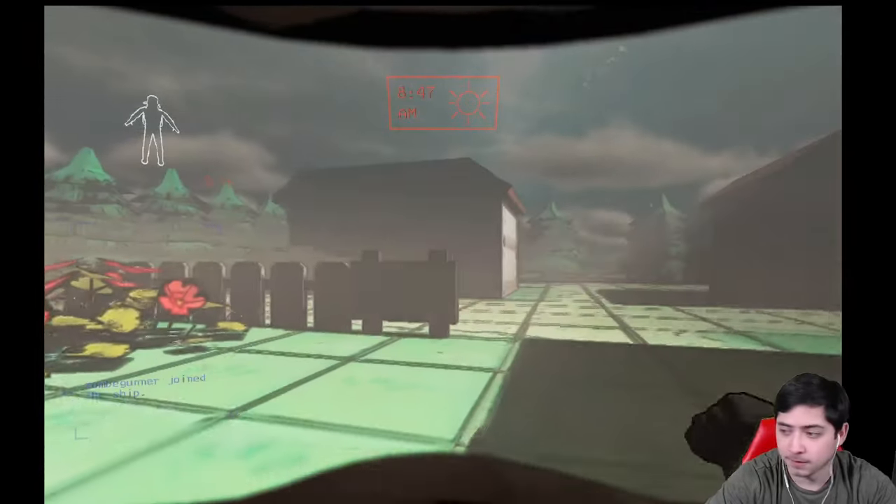
key("w")
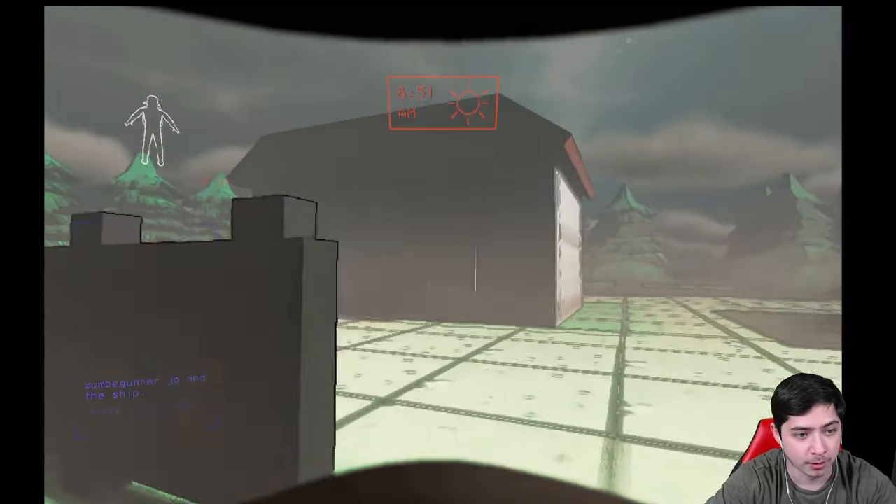
key("w")
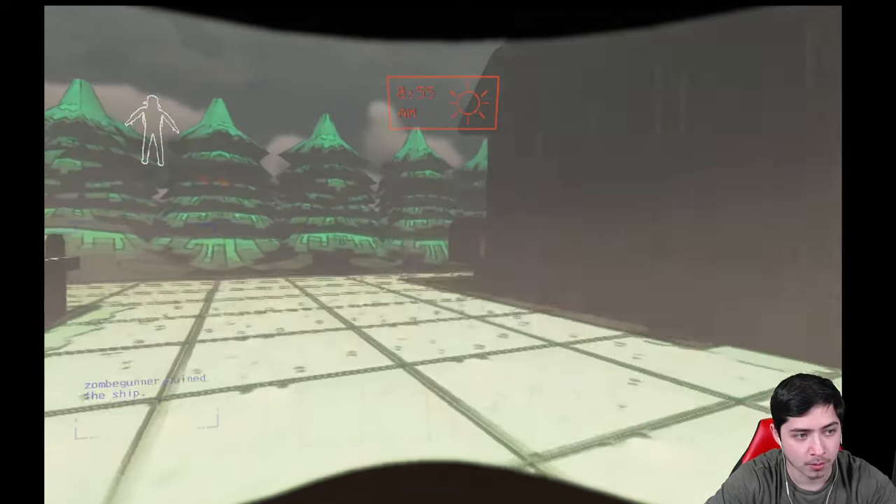
key("w")
Enter the house through the fire exit, scan for scrap, and collect the Steering wheel and Ring
key("e")
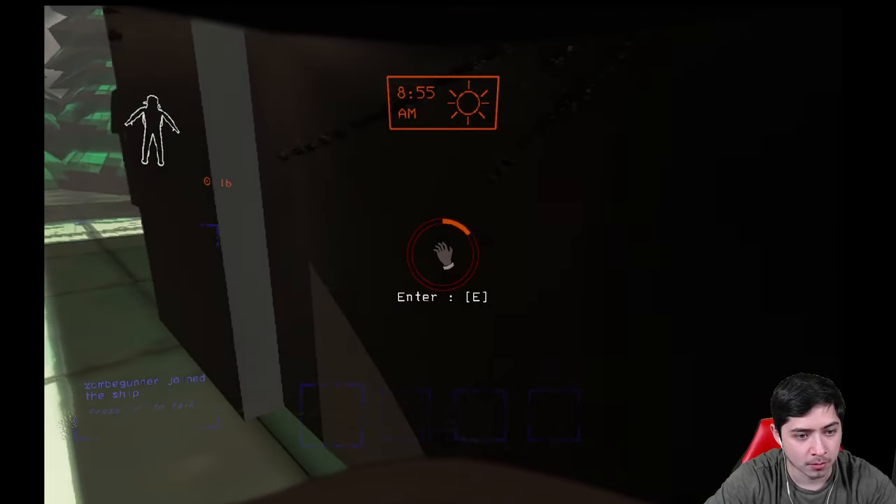
key("e")
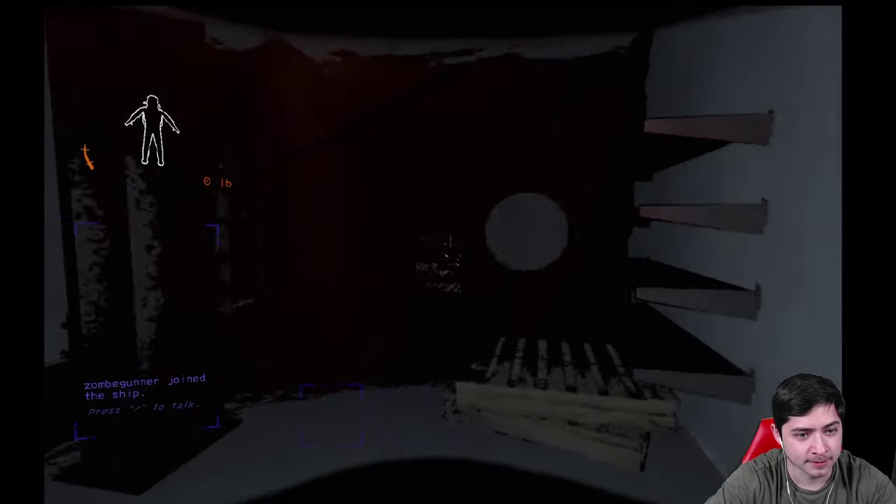
right_click(448, 252)
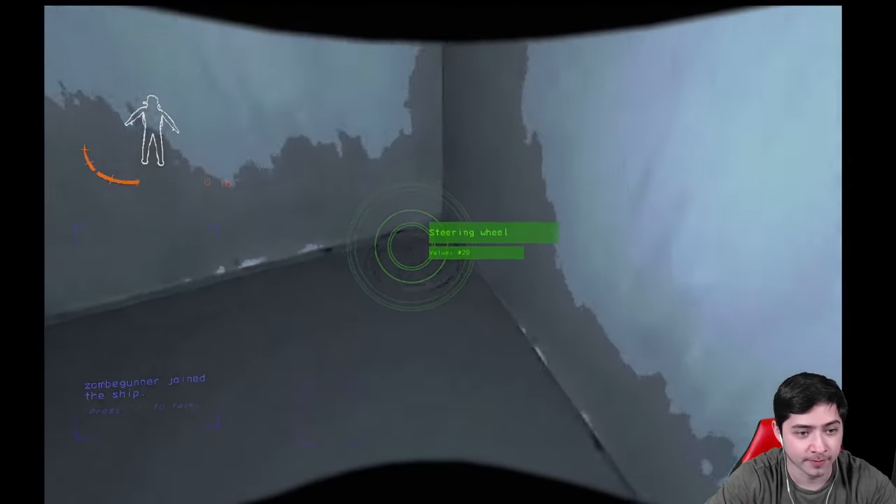
key("e")
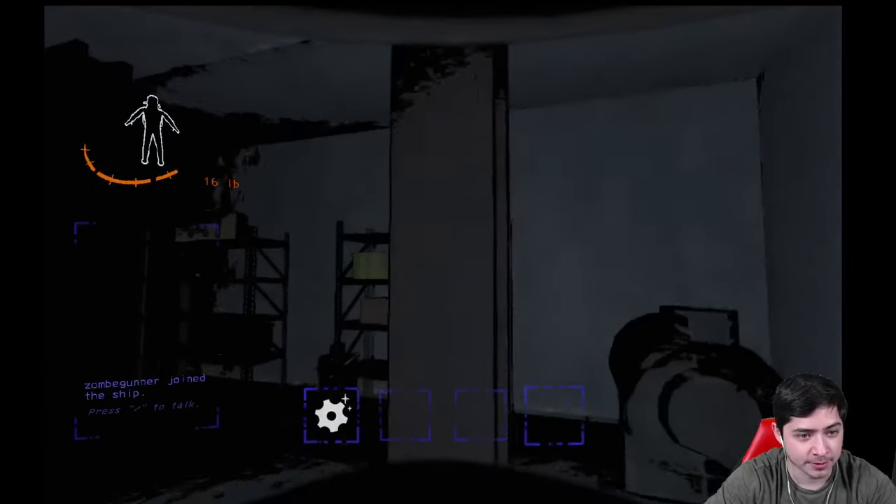
key("w")
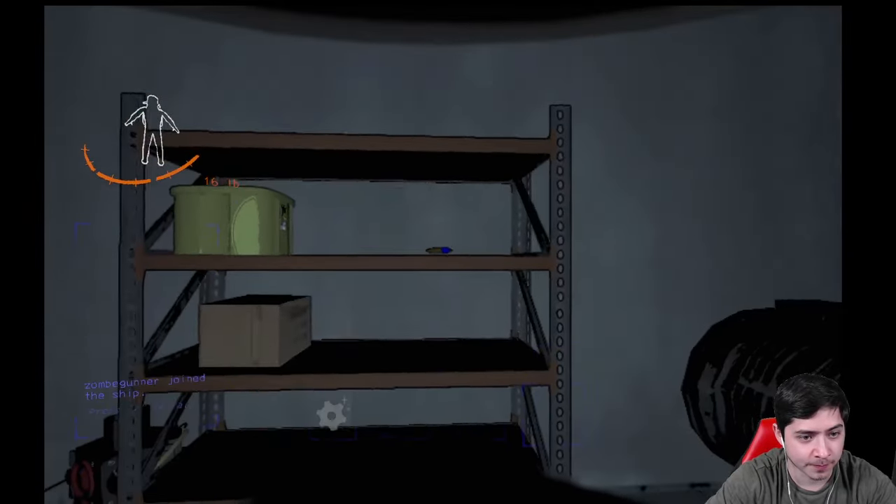
key("e")
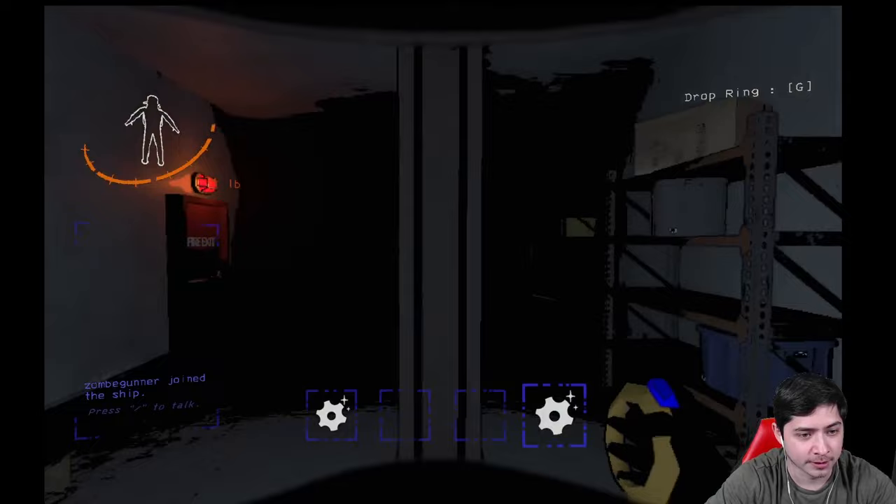
Descend the stairwell into the hangar area and pick up the Yield sign
key("w")
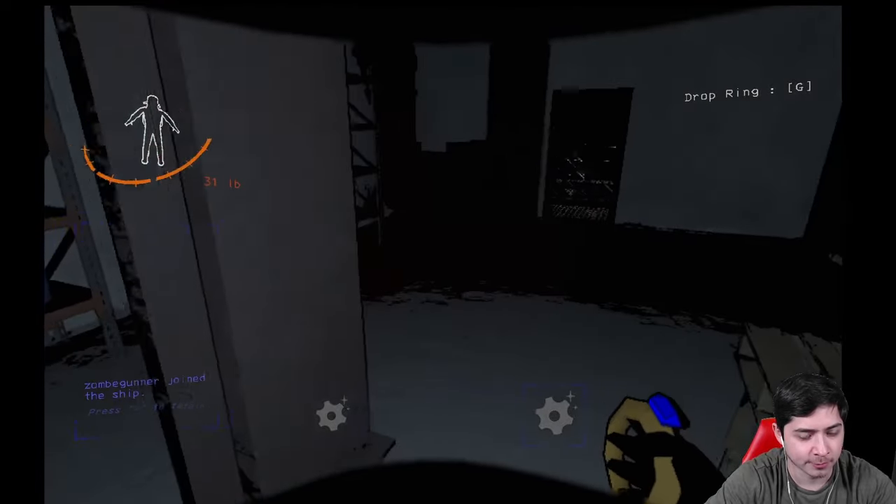
scroll(448, 252, "down", 1)
key("w")
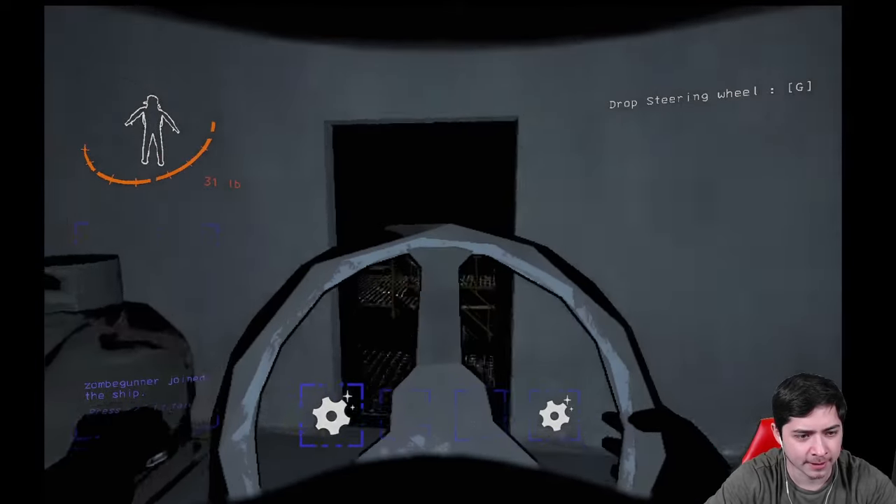
scroll(448, 252, "down", 1)
key("w")
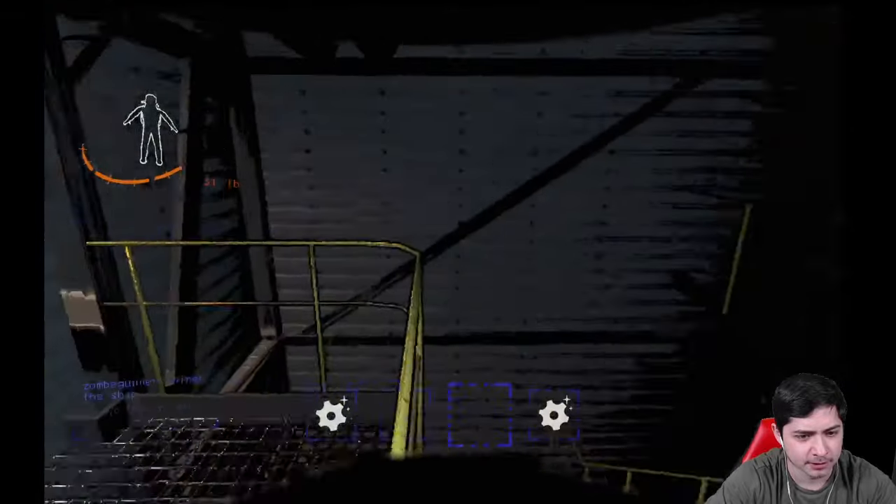
key("w")
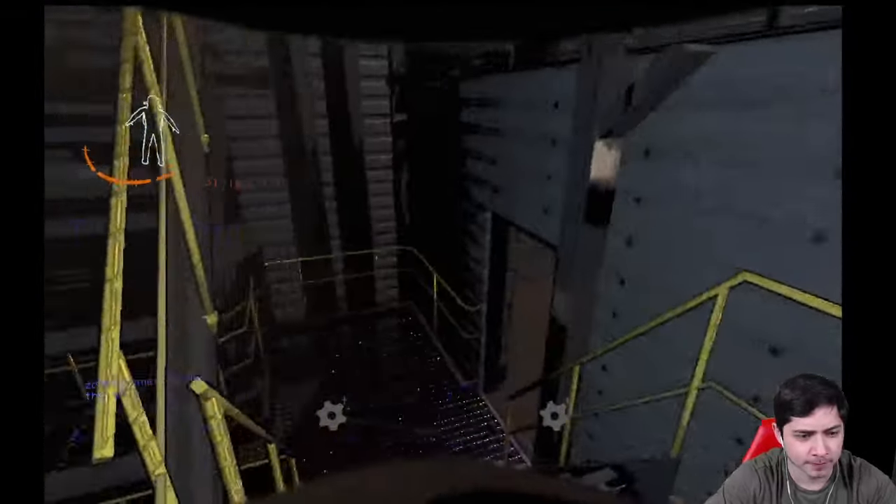
key("w")
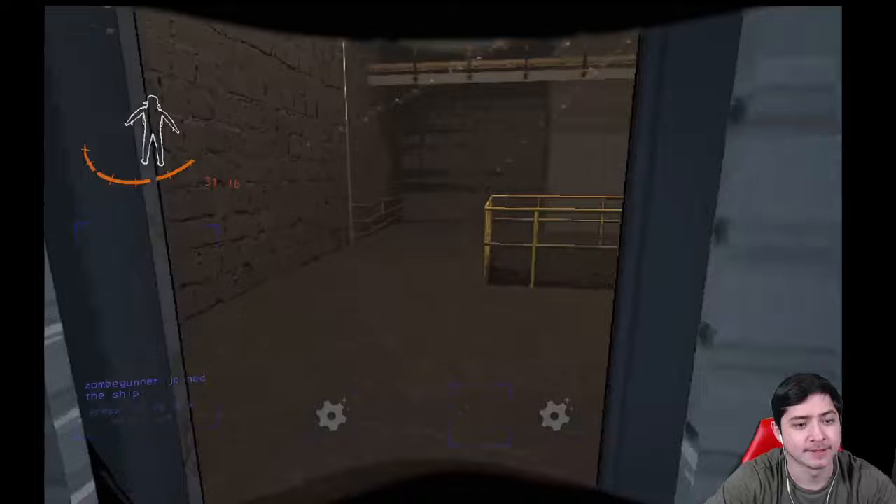
key("w")
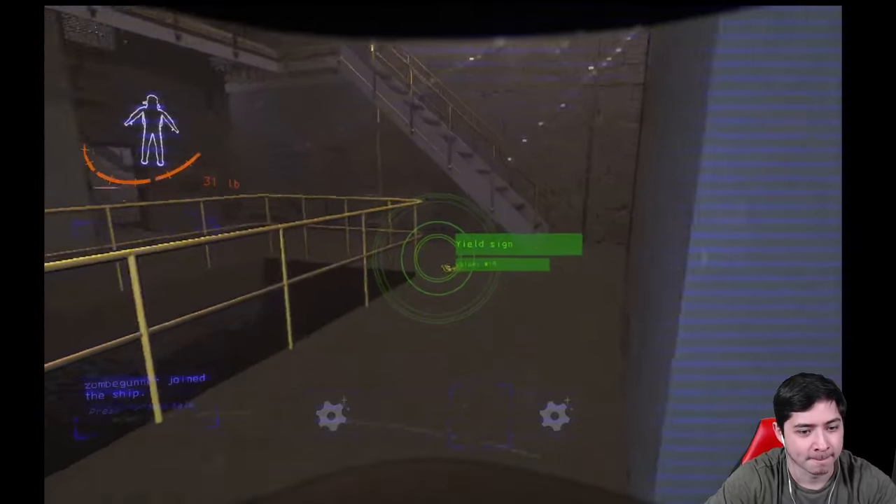
key("e")
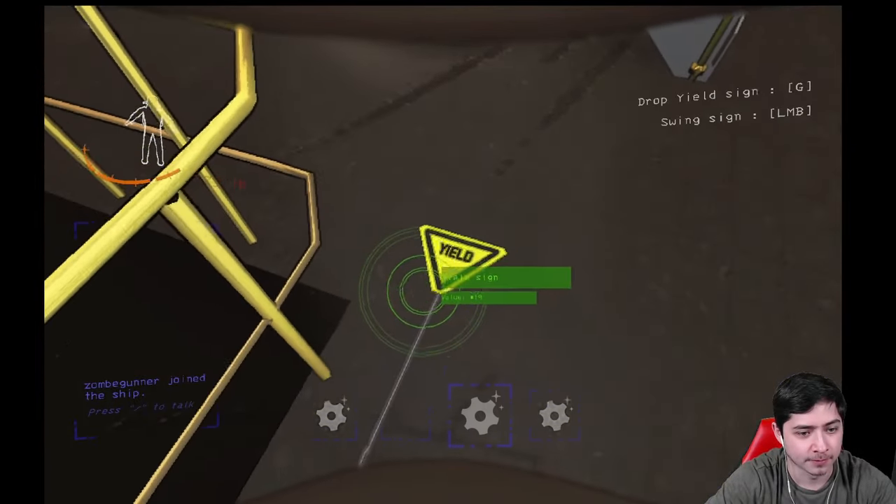
Carry the Yield sign back down the stairwell to the red Fire Exit door
key("w")
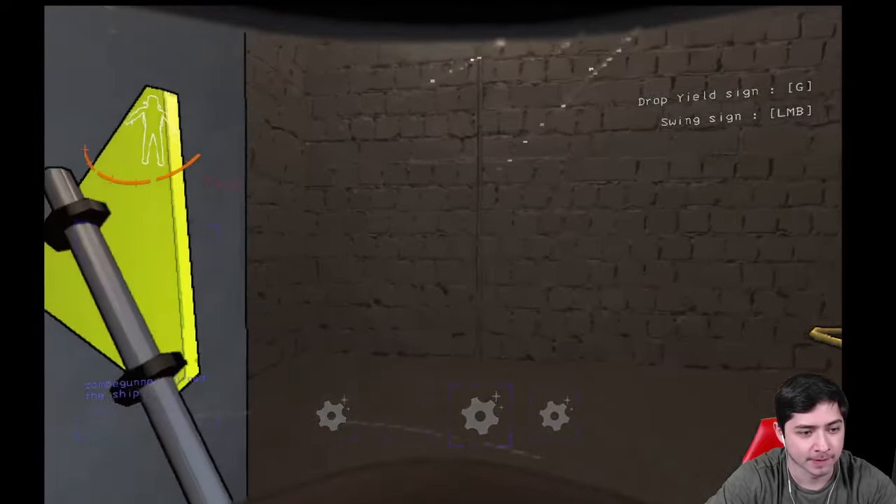
key("w")
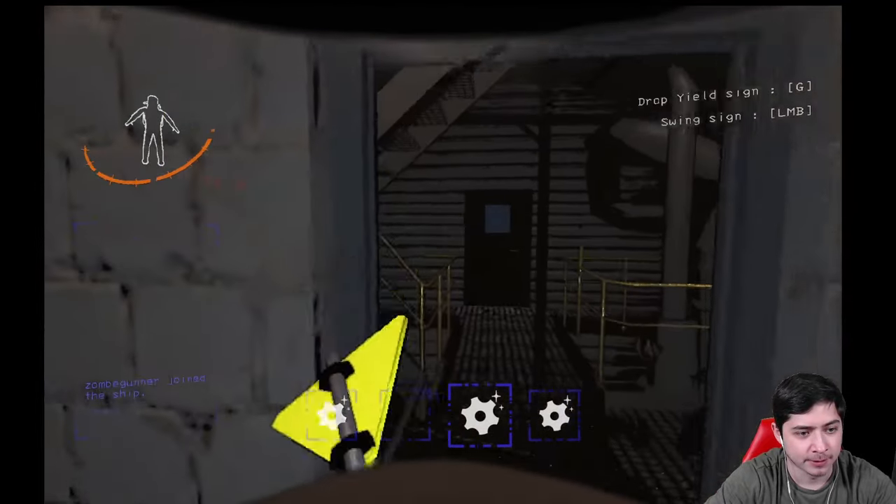
key("w")
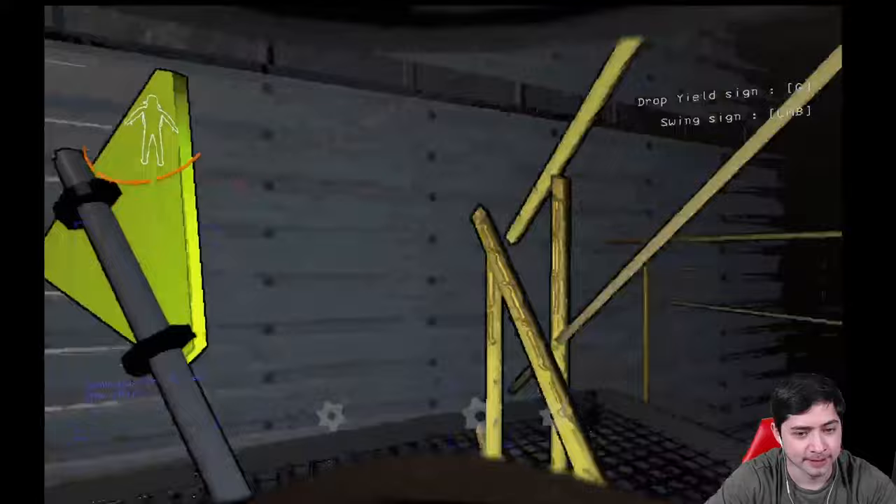
key("w")
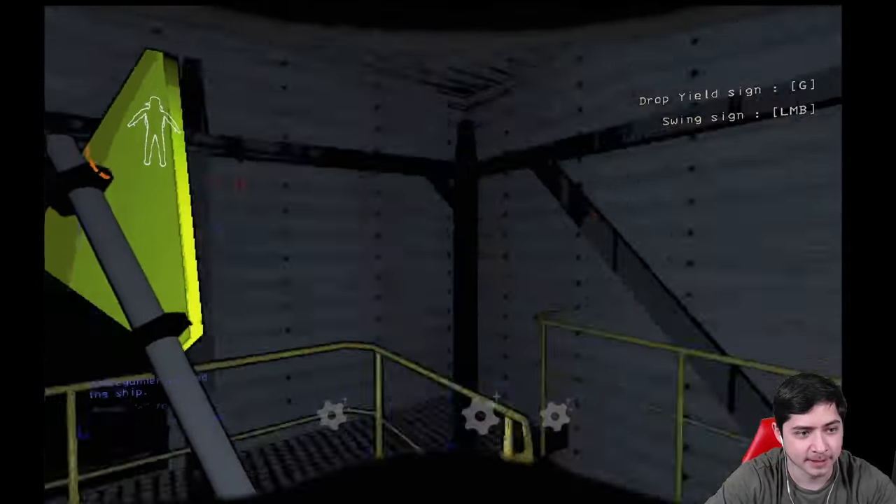
key("w")
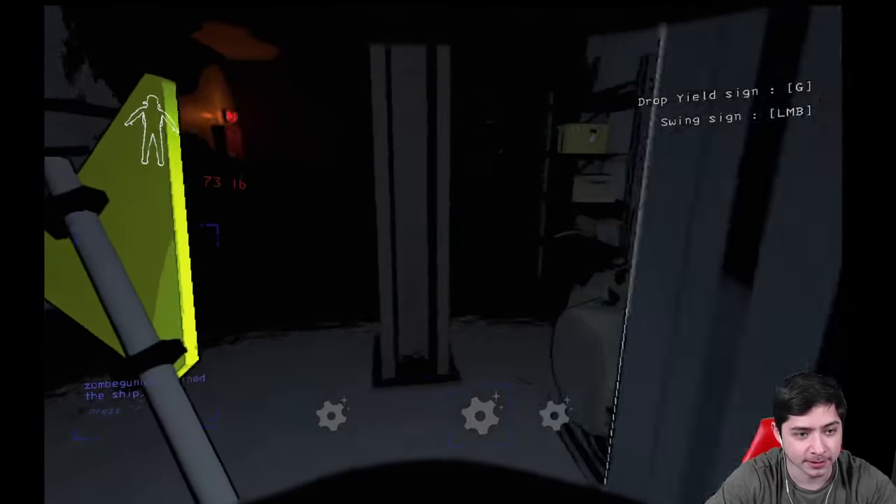
key("w")
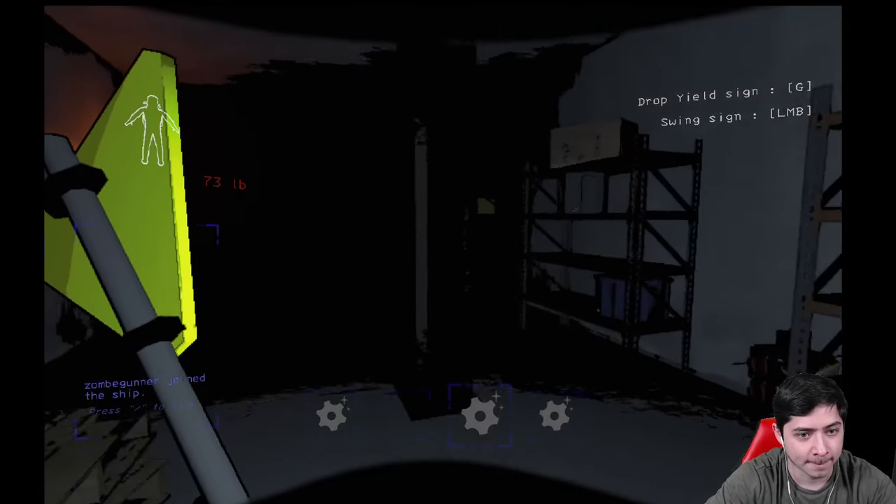
key("w")
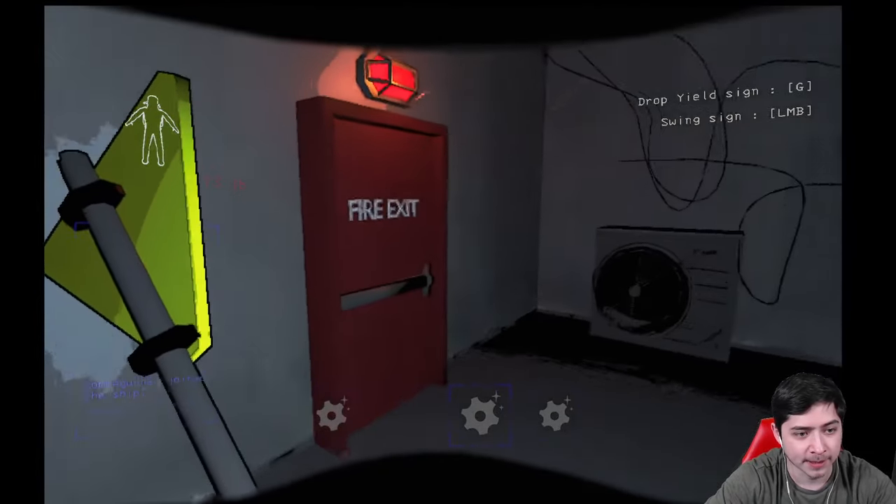
Exit through the Fire Exit, return to the ship, and drop the carried loot inside
key("e")
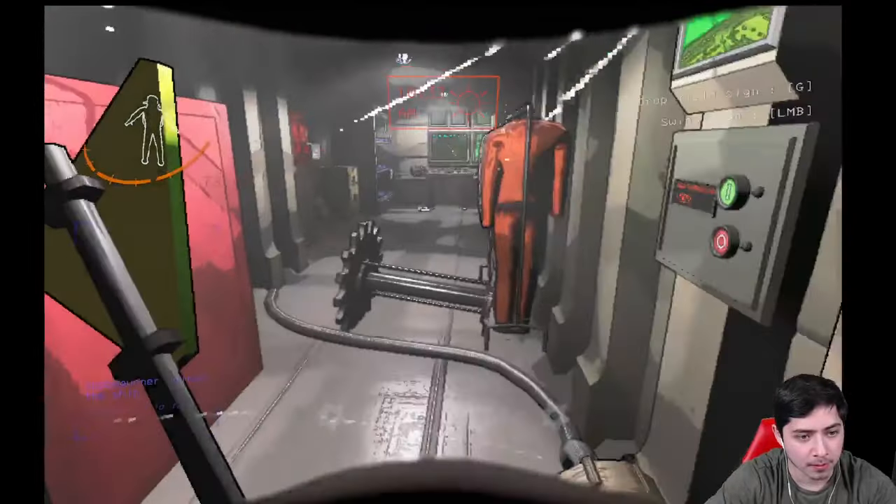
key("g")
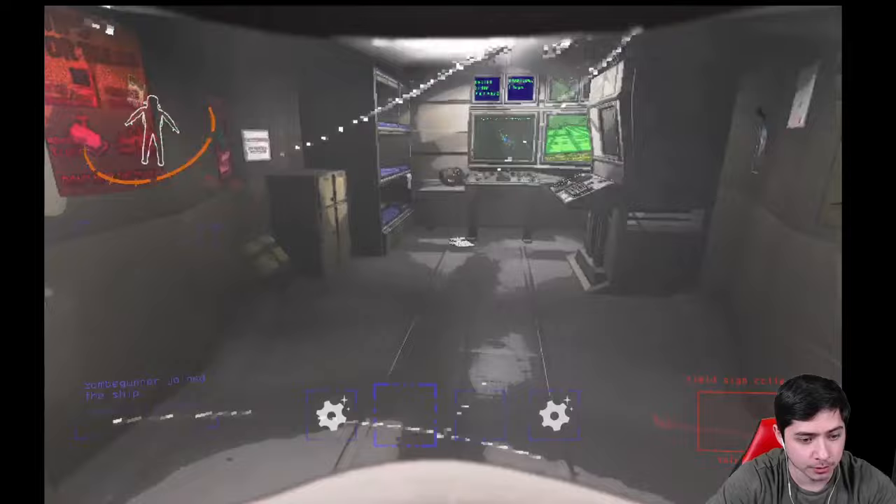
key("g")
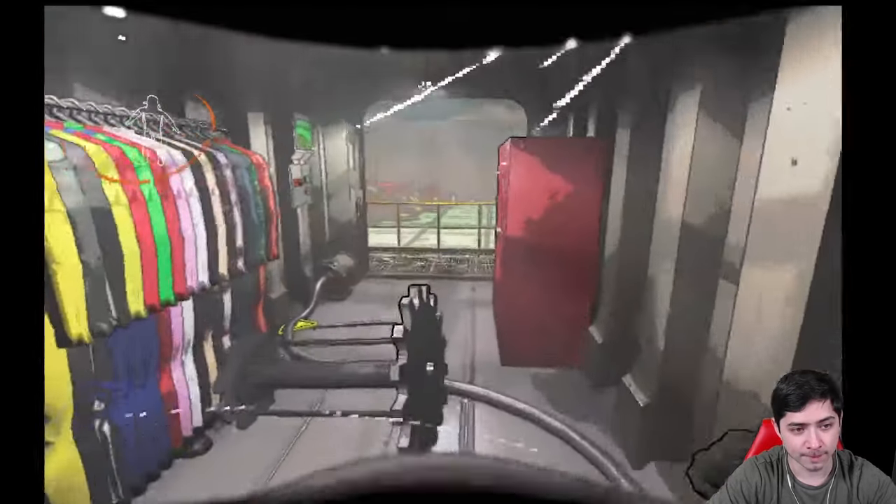
Walk from the ship along the tiled path into the dark building and scan for items
key("w")
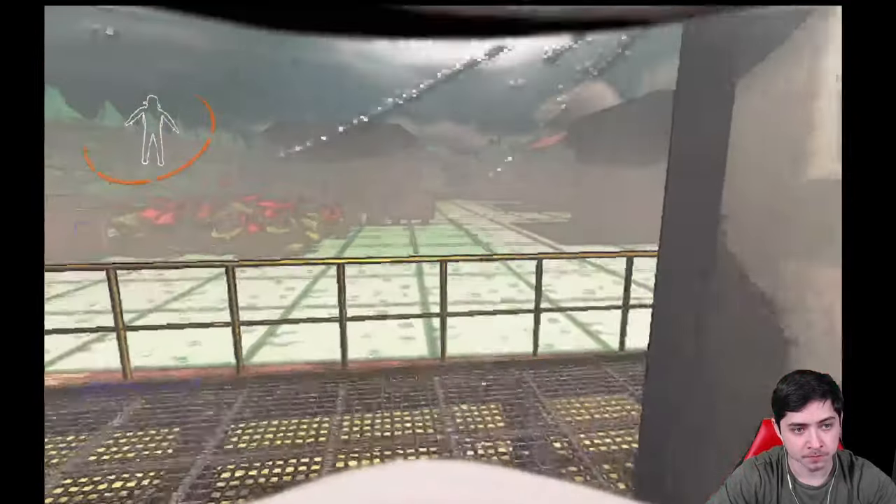
key("w")
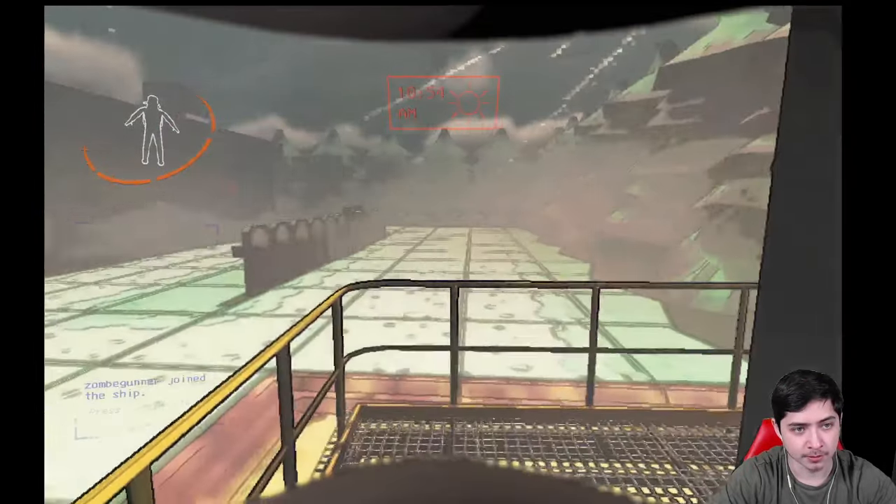
key("w")
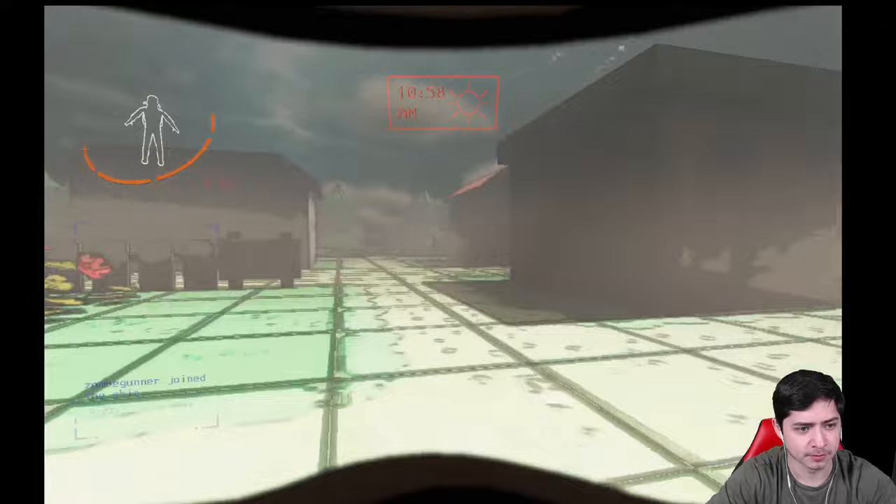
key("w")
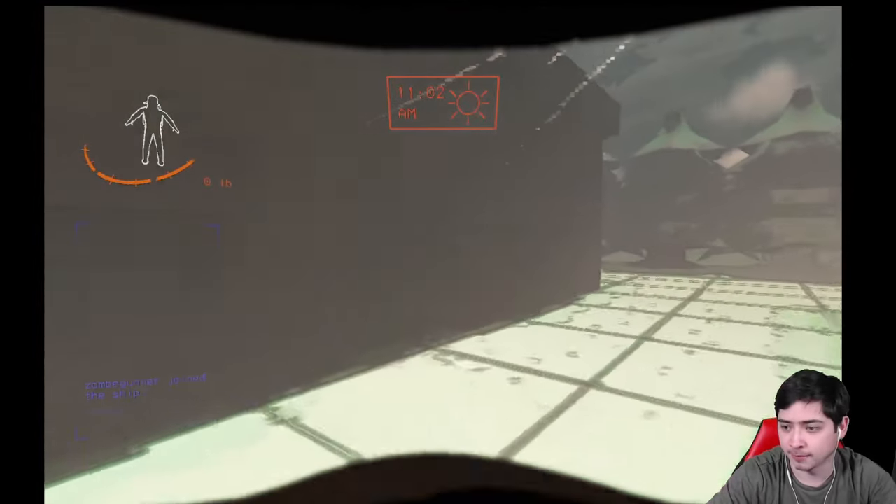
key("w")
key("e")
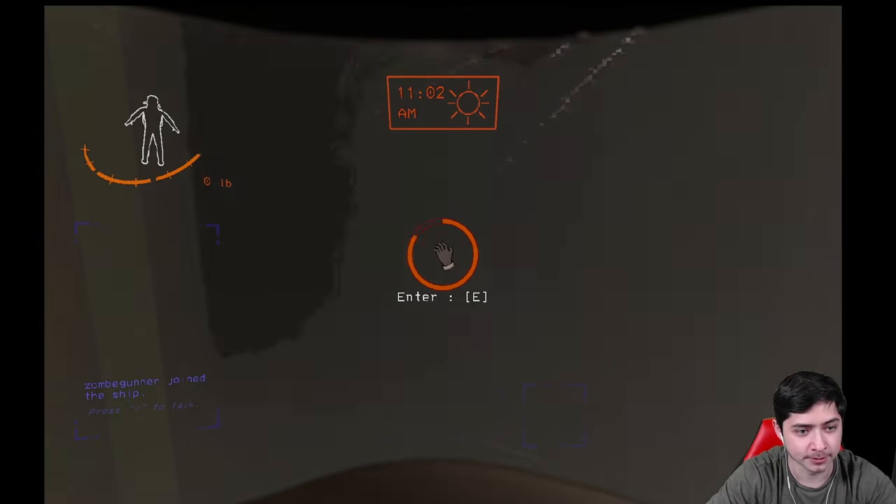
key("e")
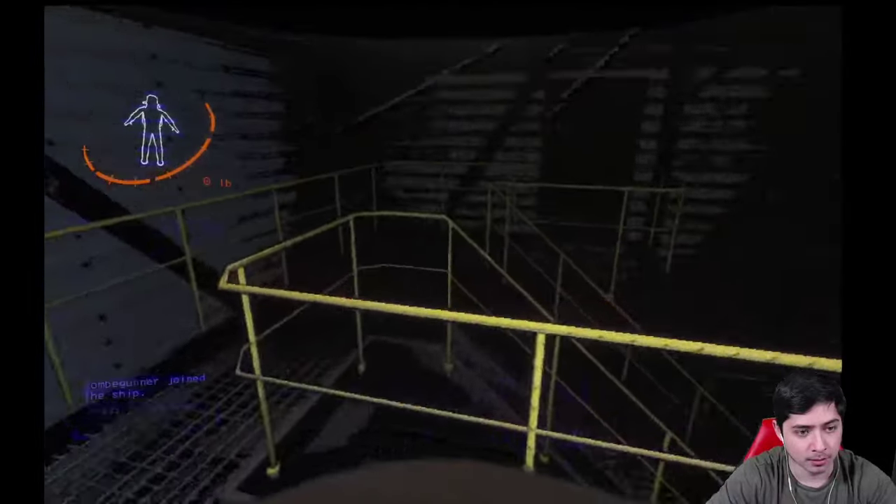
right_click(448, 252)
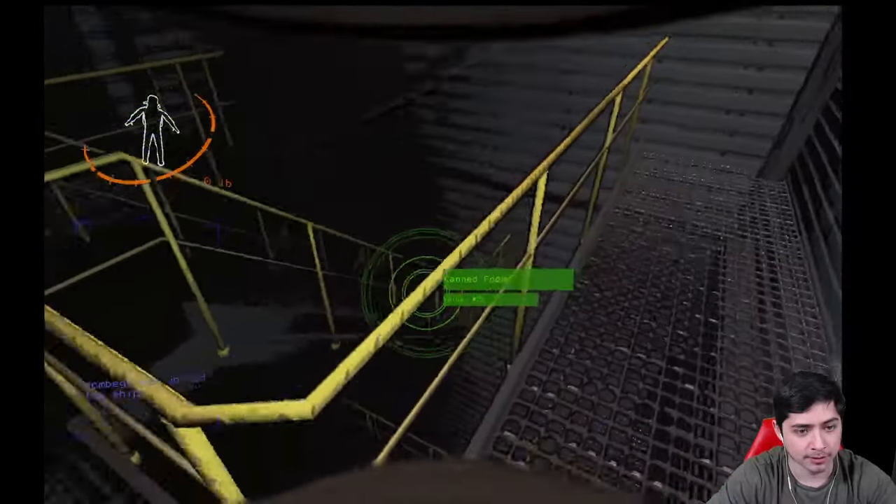
Bring the canned food back aboard, drop it, and pull the lever to launch the ship
key("w")
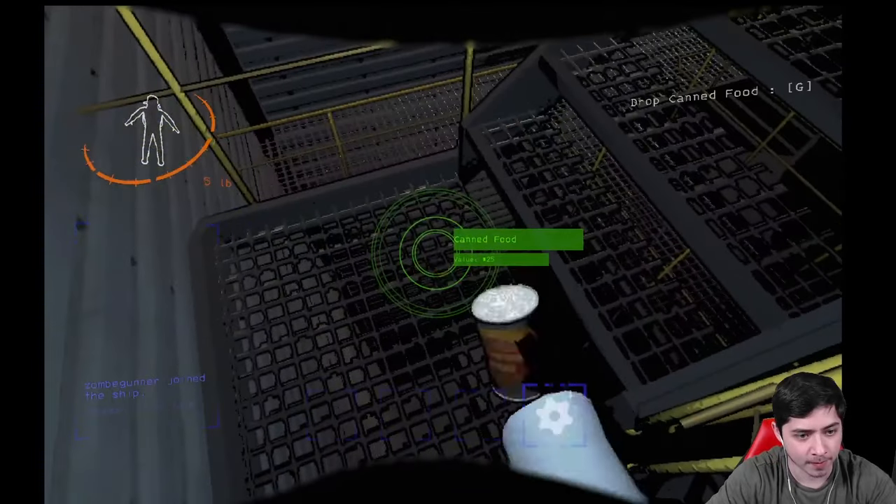
key("w")
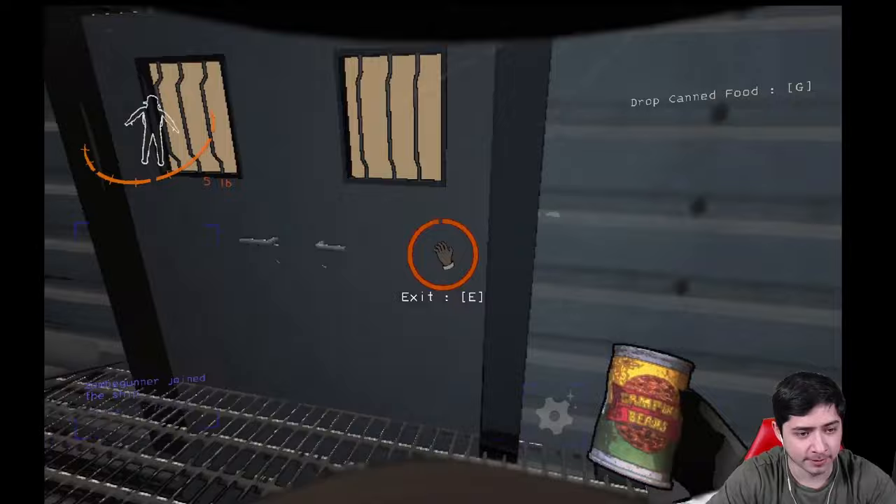
key("e")
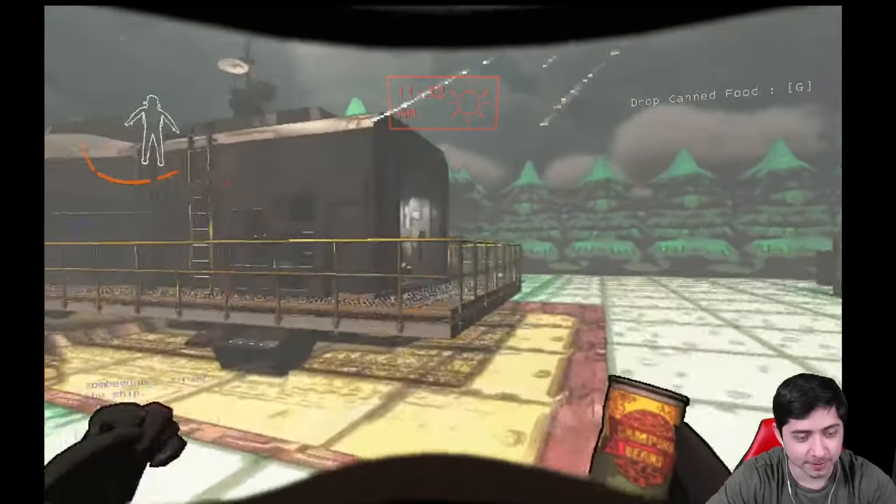
key("e")
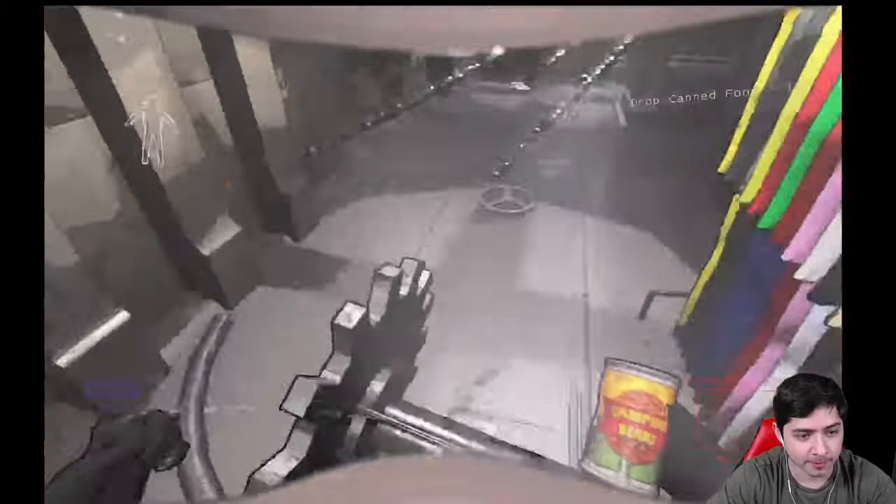
key("g")
key("w")
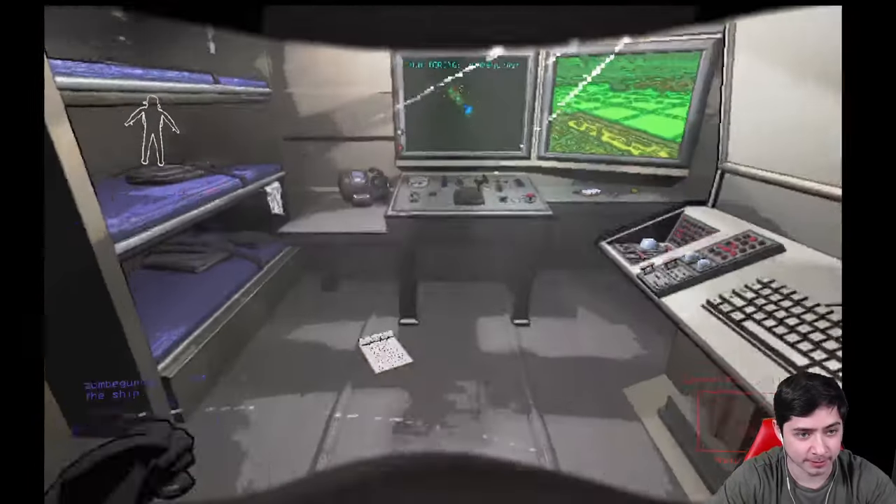
key("e")
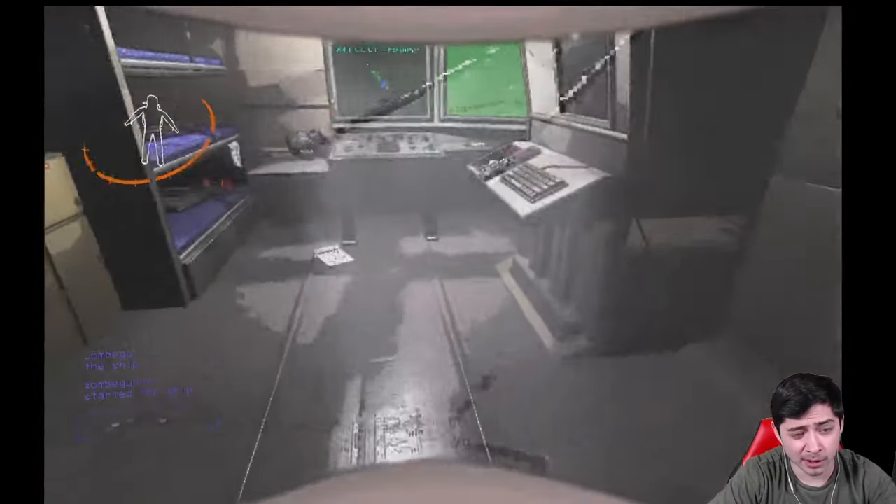
Order one boombox from the Company store, dropping the balance to 73, and close the terminal
key("e")
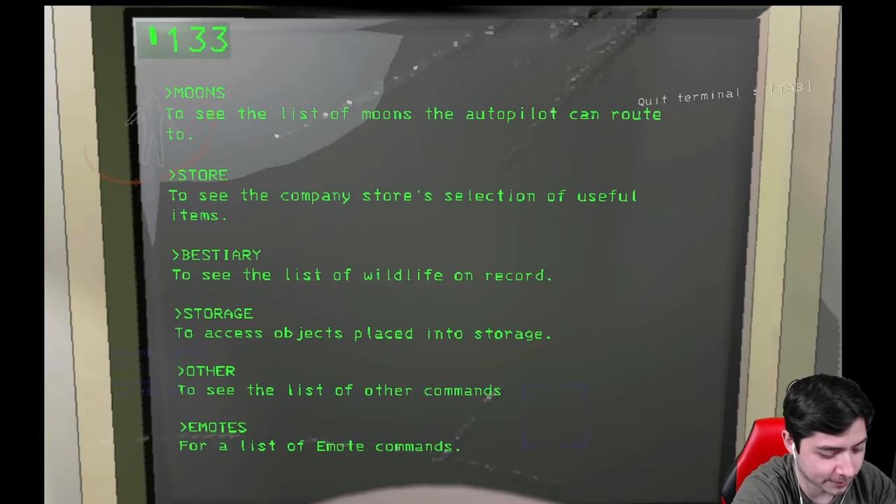
type("store")
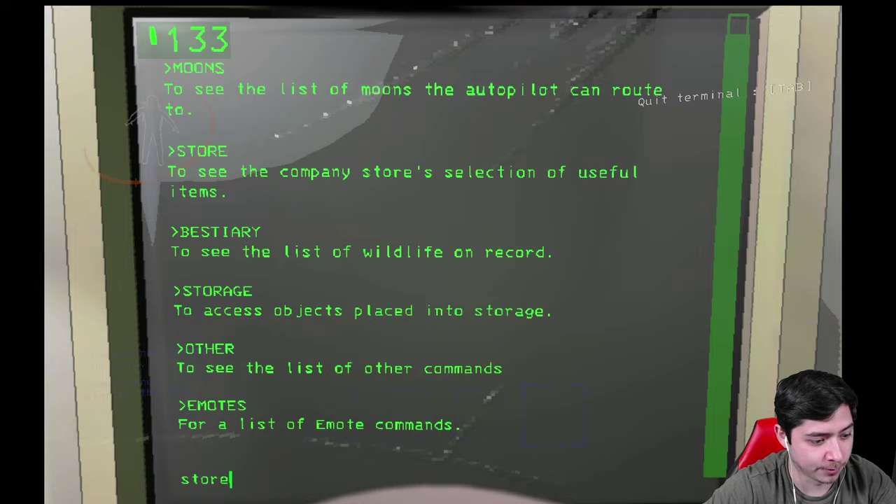
key("Return")
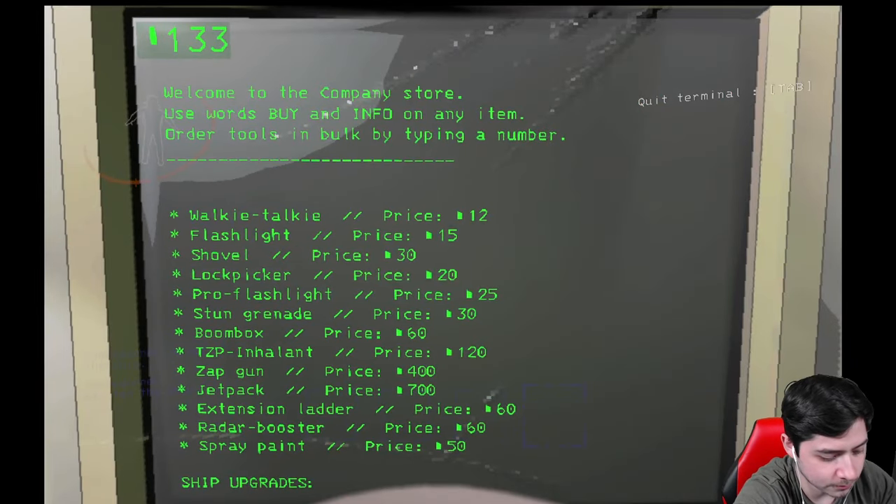
type("boombox")
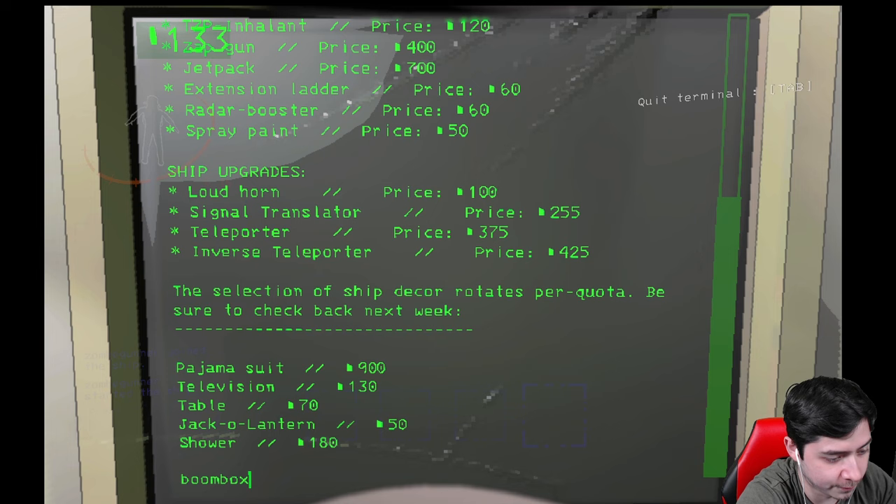
key("Return")
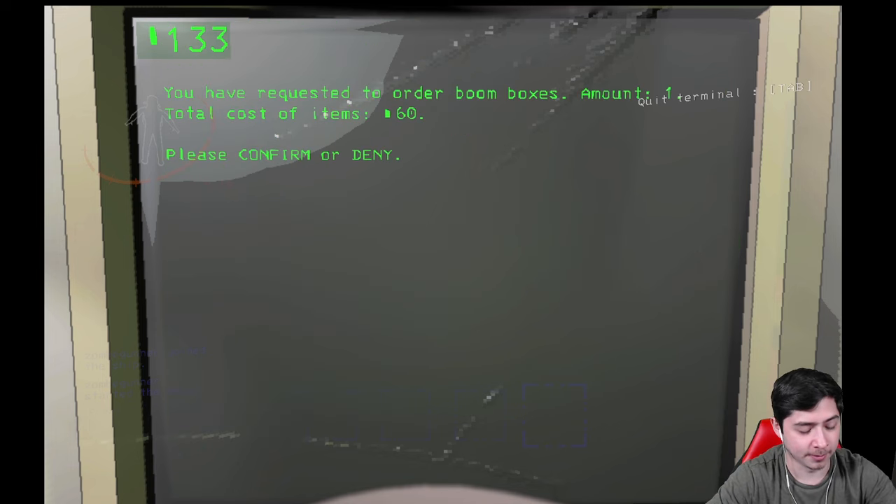
type("co")
key("Return")
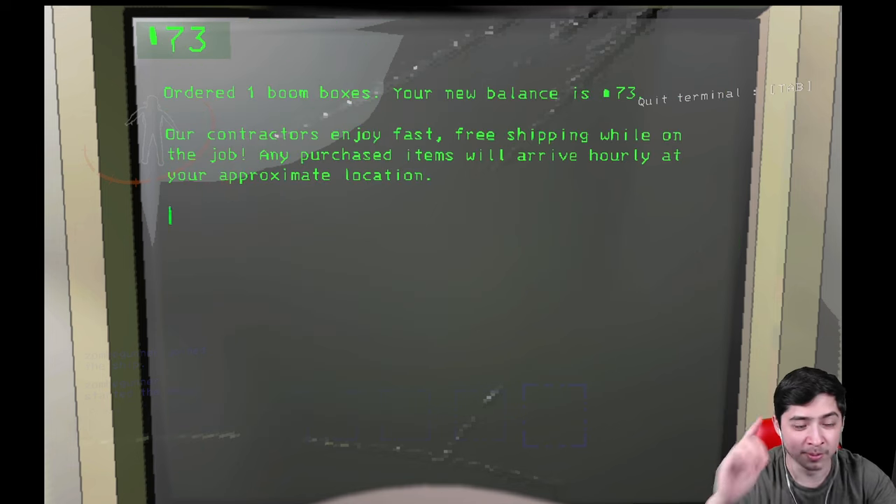
key("Tab")
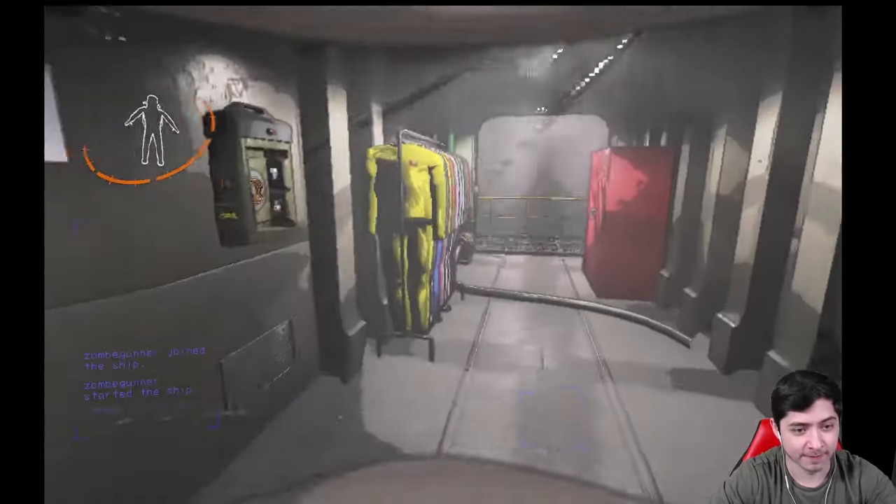
Walk out into the fog to the bell-shaped structure and pick up the boombox lying beneath it
key("w")
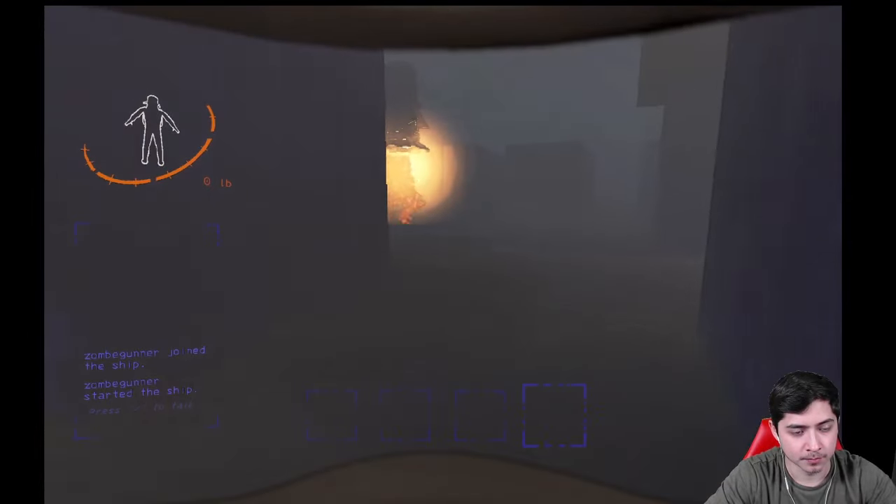
key("w")
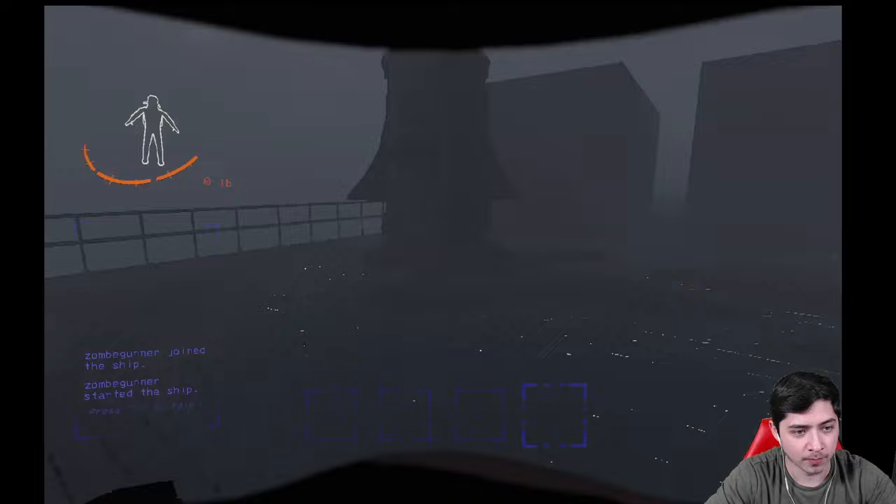
key("w")
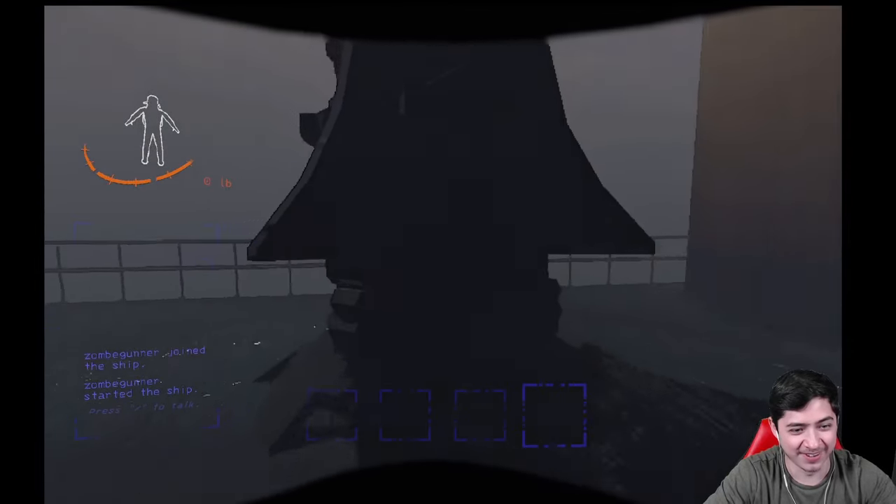
key("w")
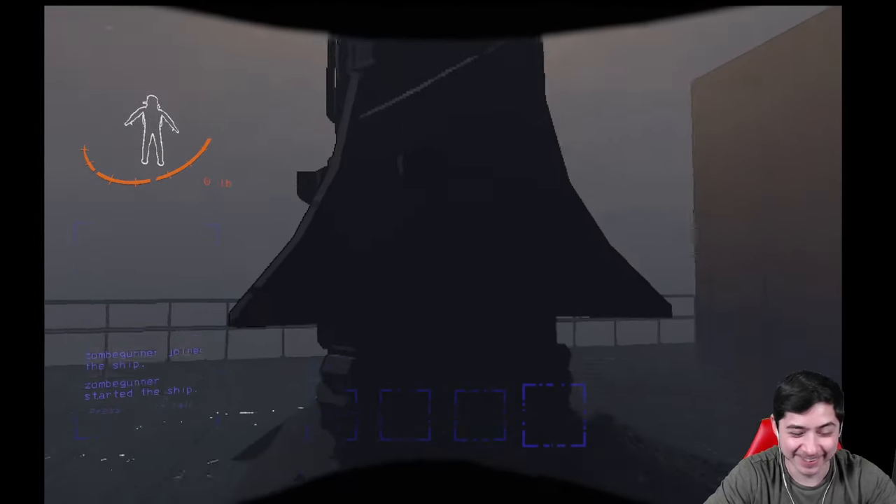
key("w")
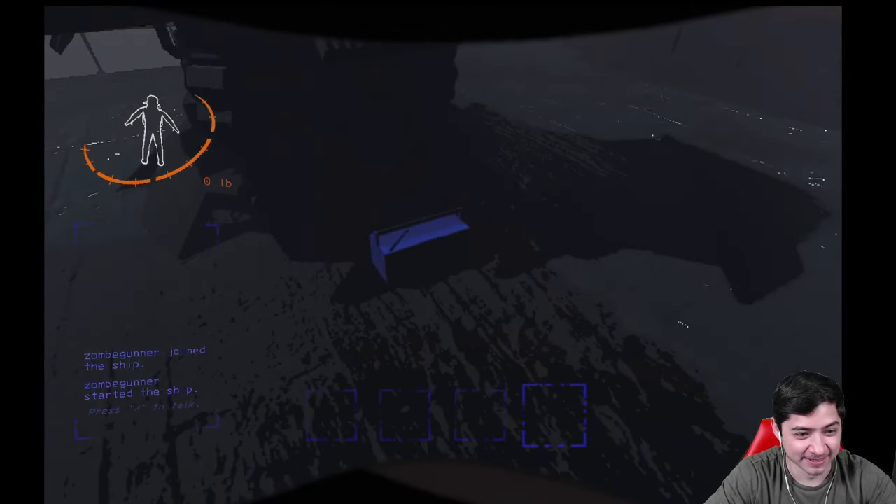
key("e")
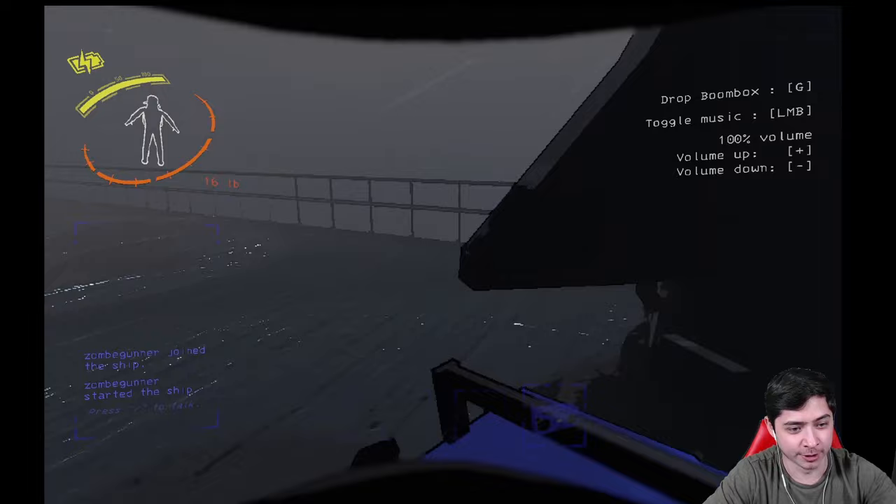
Carry the boombox back past the railing and into the ship
key("w")
key("w")
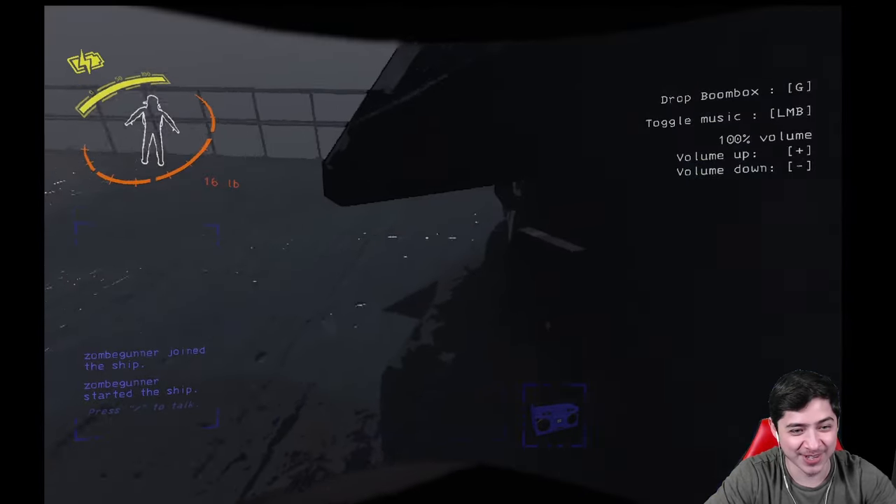
key("w")
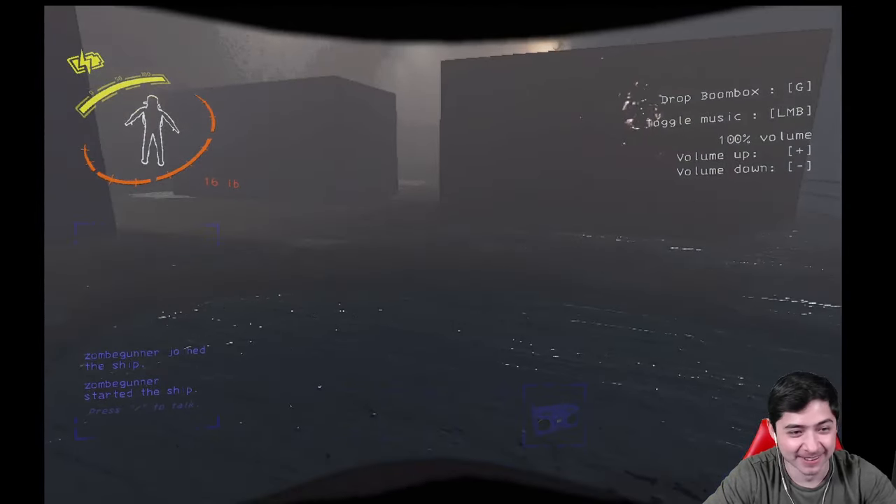
key("w")
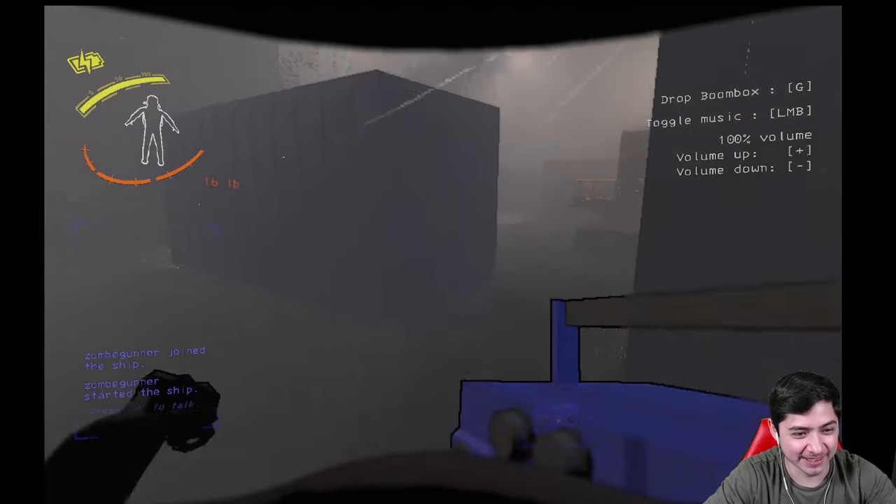
key("w")
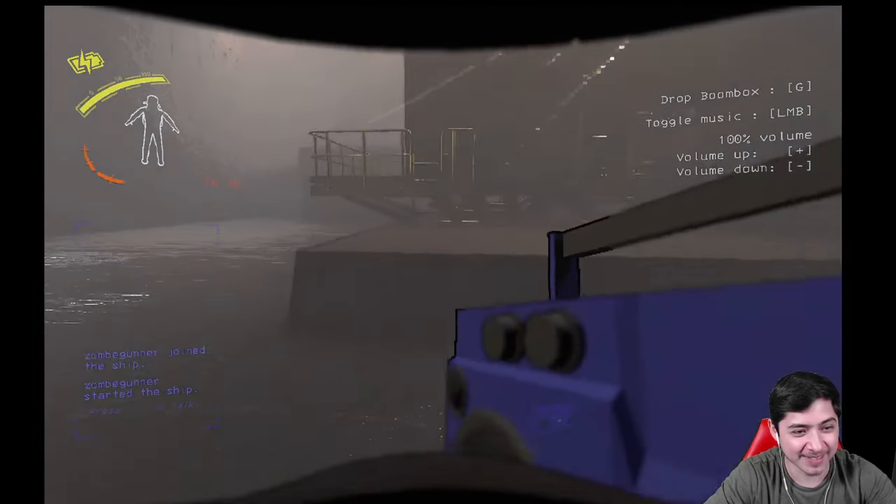
key("w")
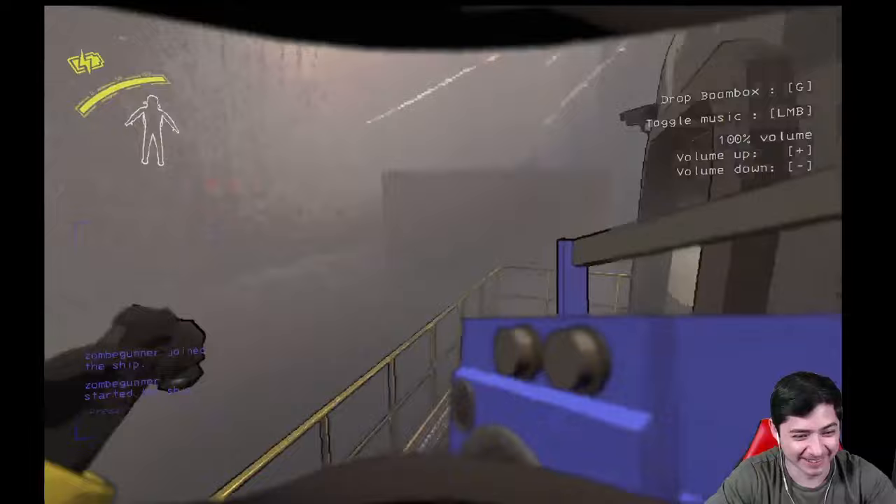
Bring the boombox through the ship past the control desk toward the suit rack
key("w")
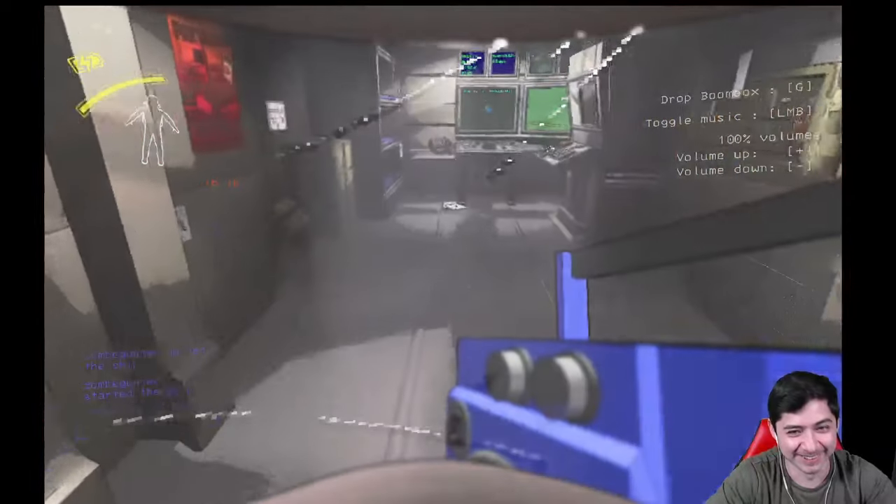
key("w")
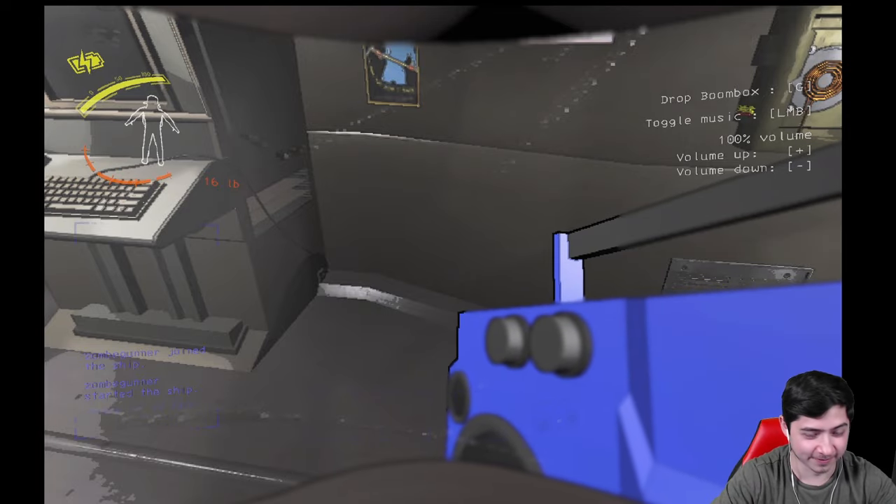
key("w")
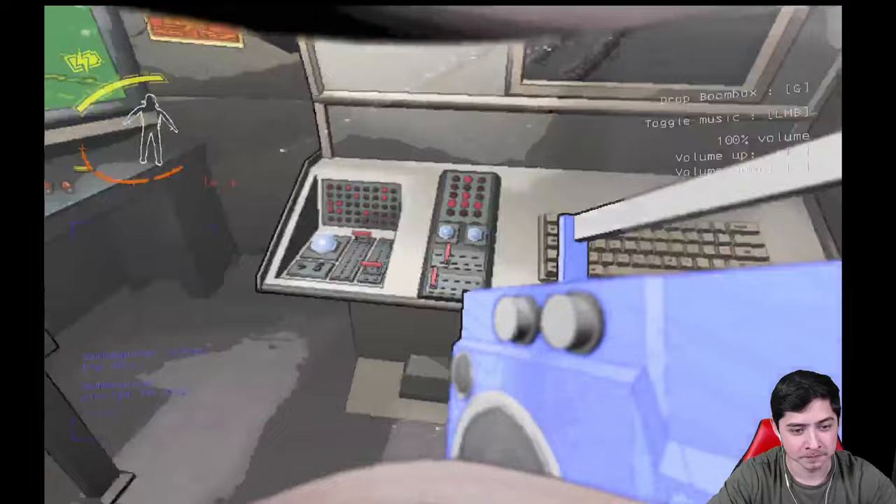
key("w")
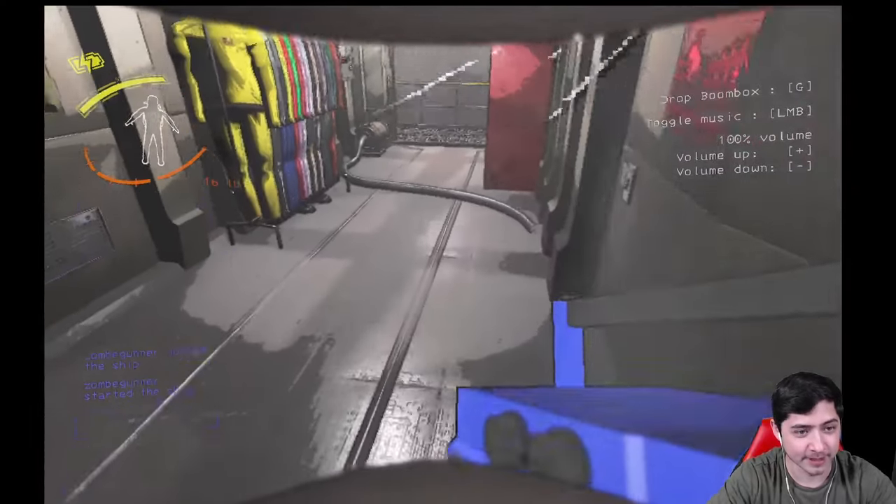
Set the boombox down, pick it back up and toggle its Pokemon music on while emoting
key("g")
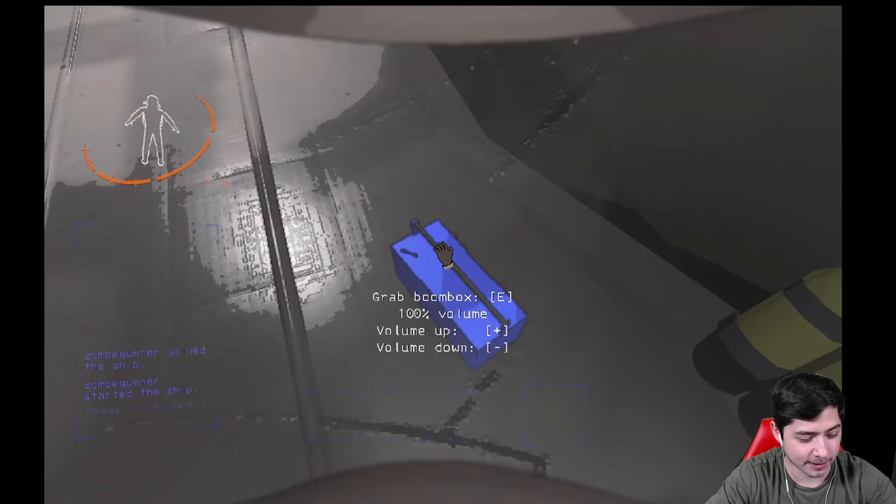
key("e")
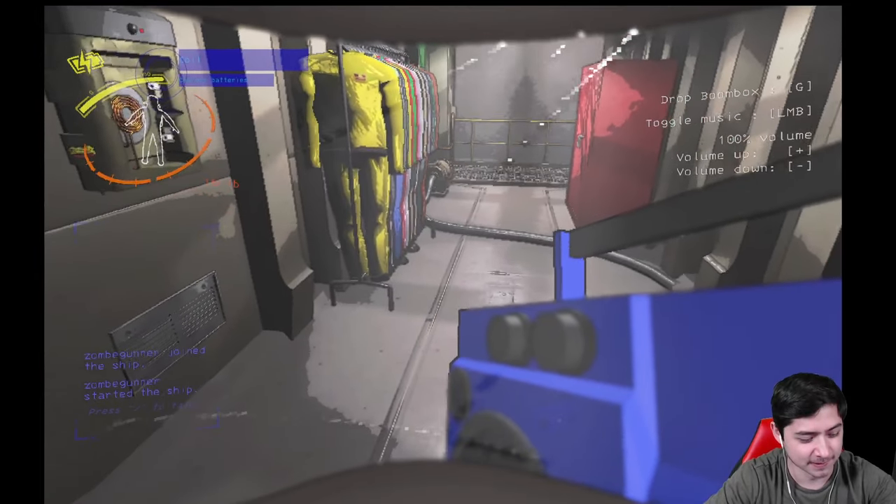
key("g")
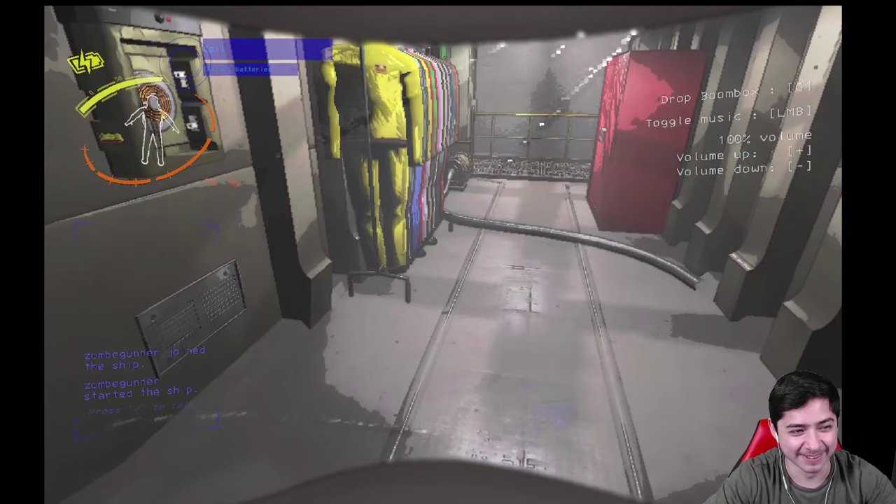
left_click(448, 252)
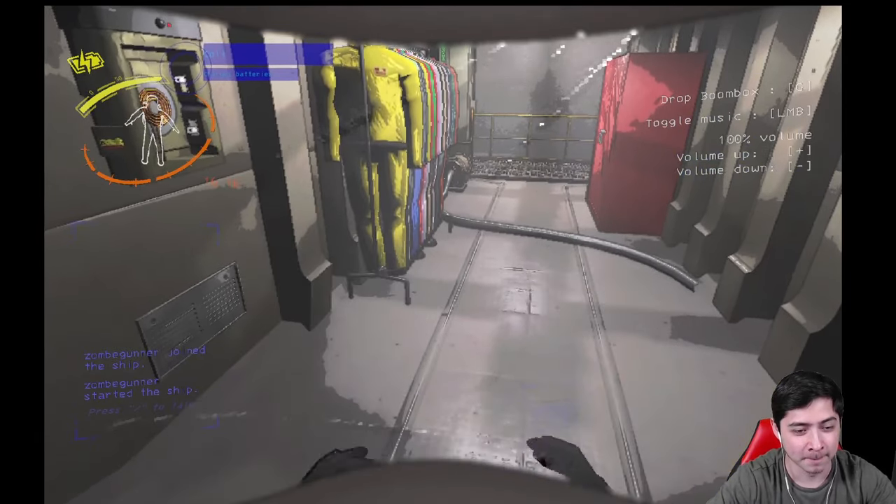
left_click(448, 252)
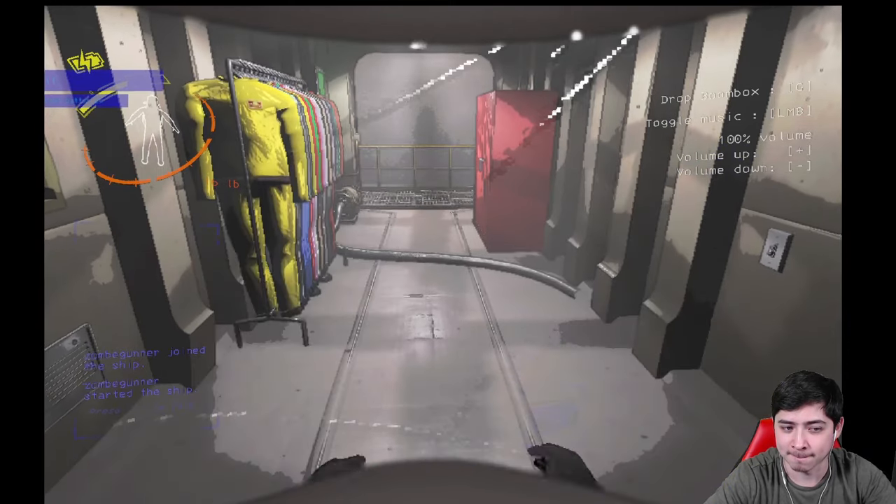
Stop dancing and drop the boombox on the ship floor
key("w")
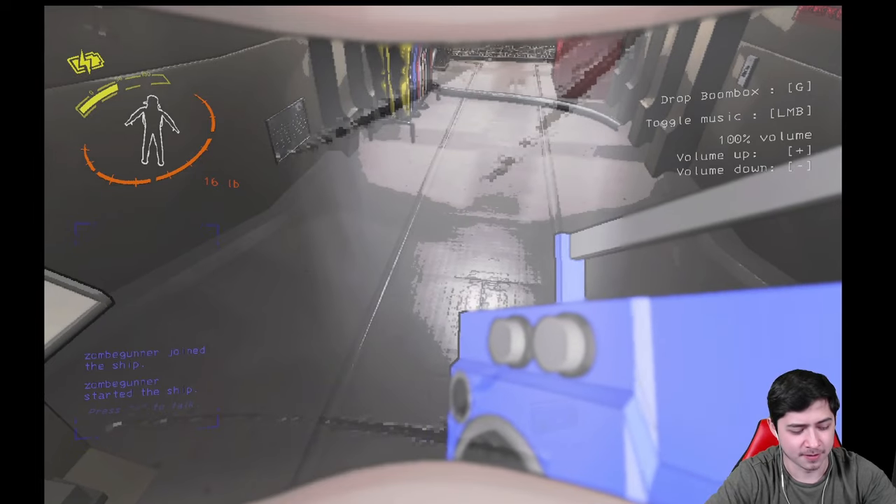
key("g")
key("s")
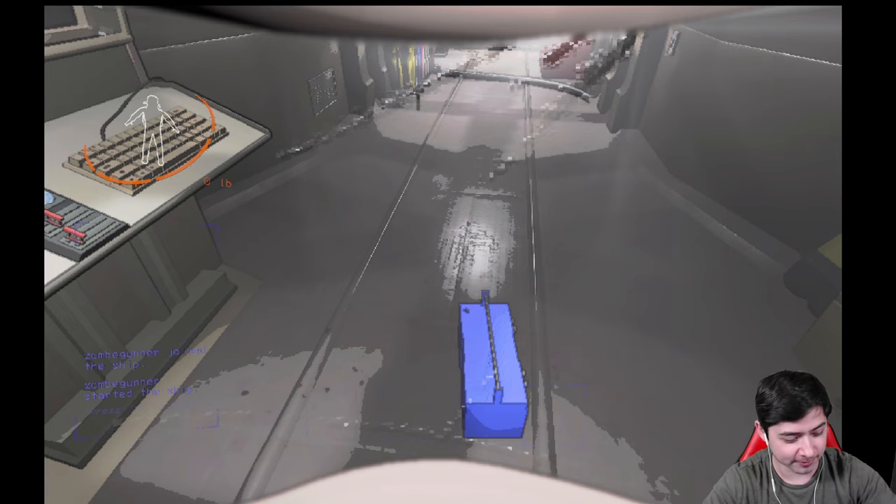
Wander the ship interior looking around until ejected into dark space
key("w")
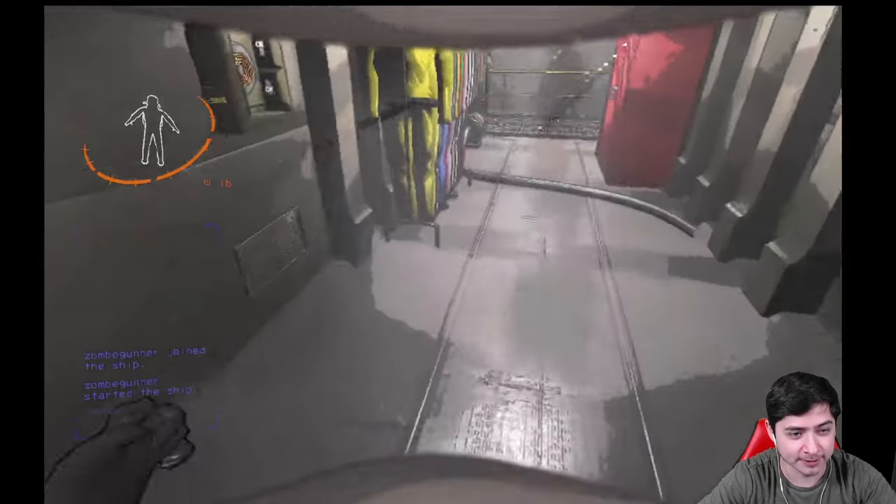
key("w")
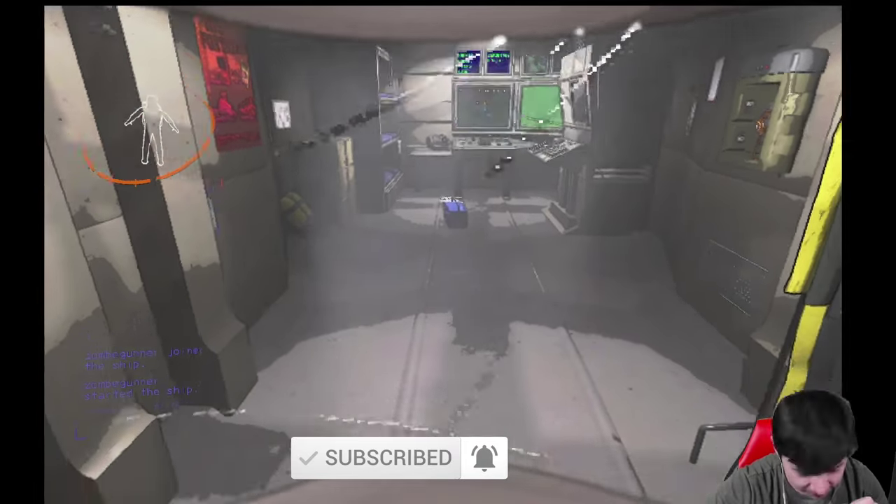
left_click_drag(448, 252, 448, 140)
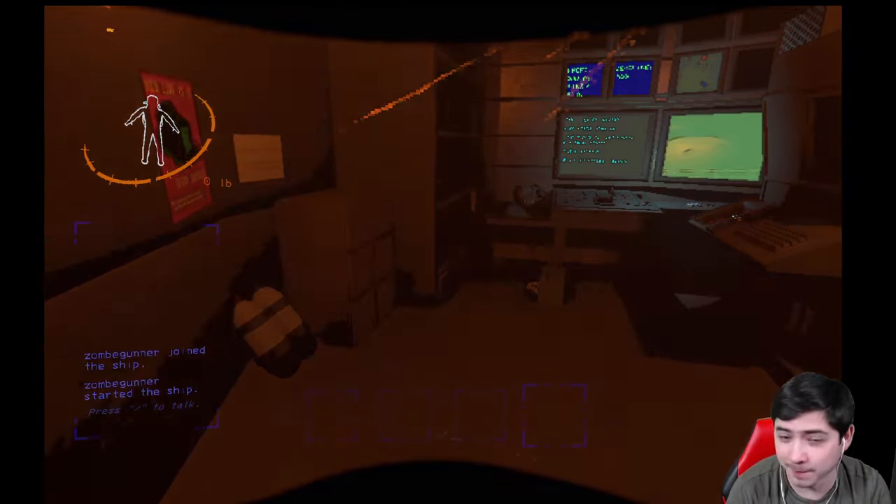
key("s")
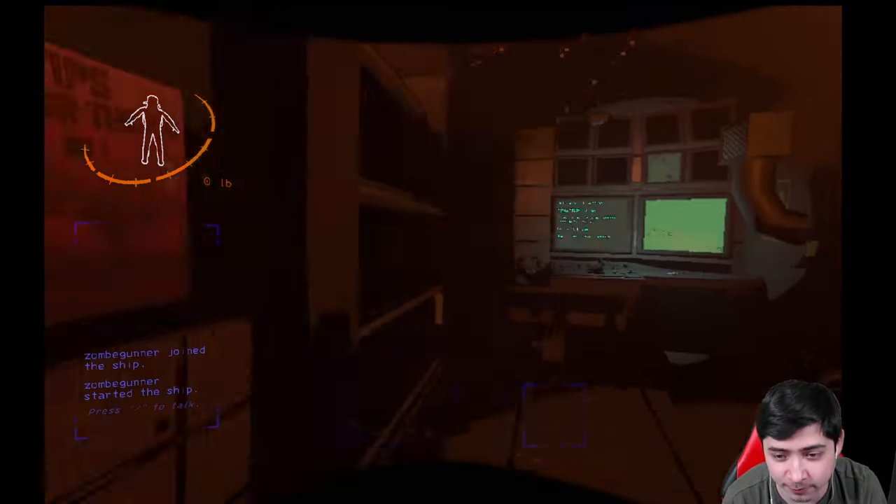
key("s")
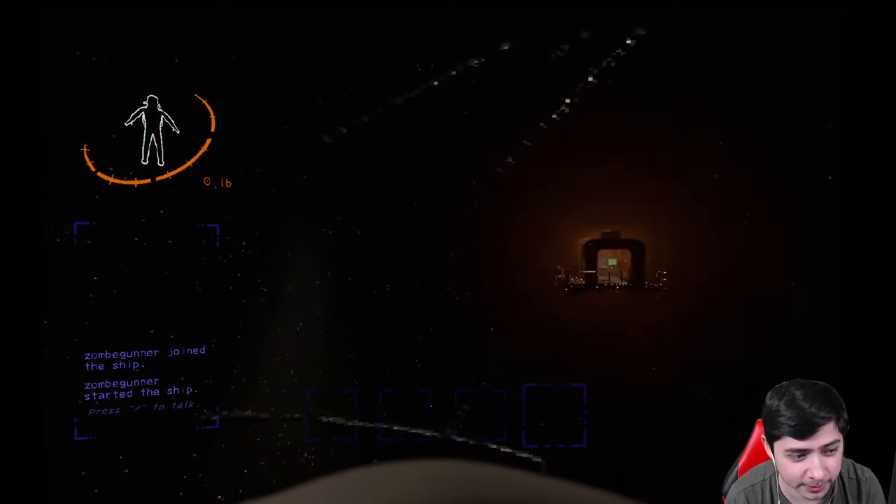